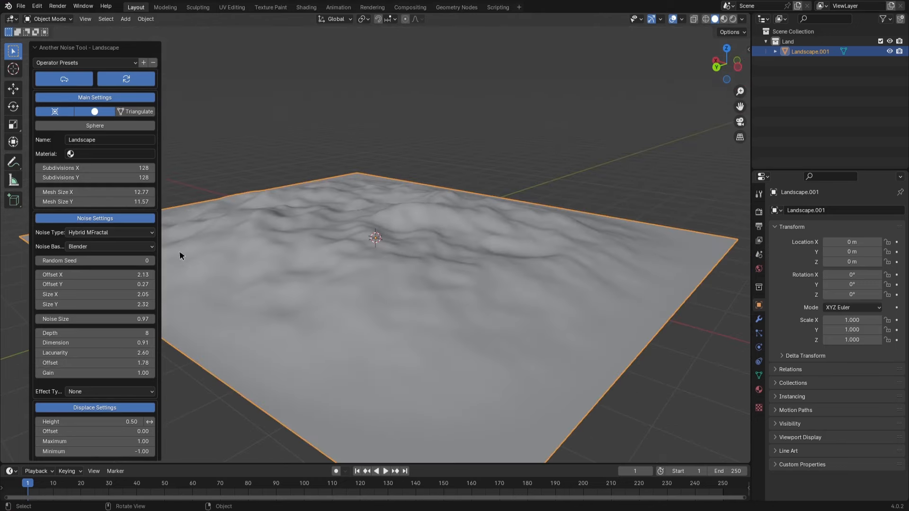
Add a Subdivision Surface modifier to the landscape mesh.
click(36, 49)
middle_drag(432, 282, 366, 302)
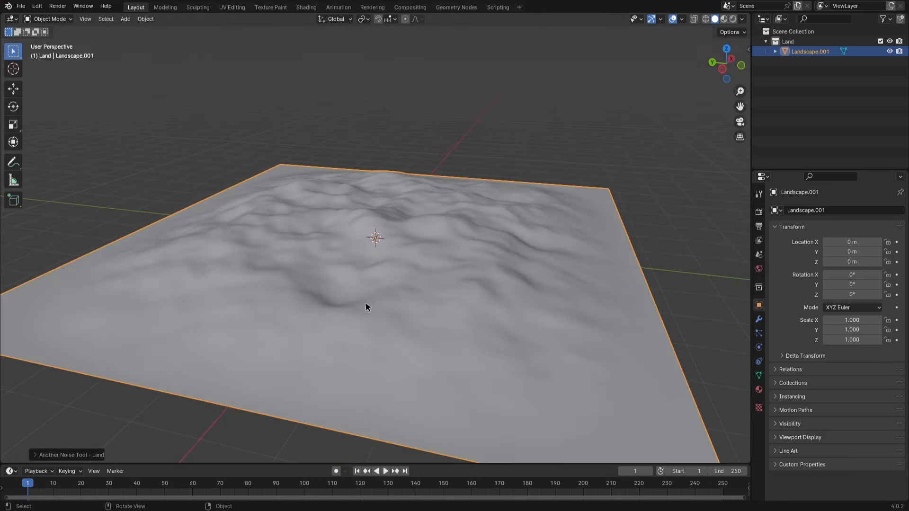
click(759, 319)
click(805, 210)
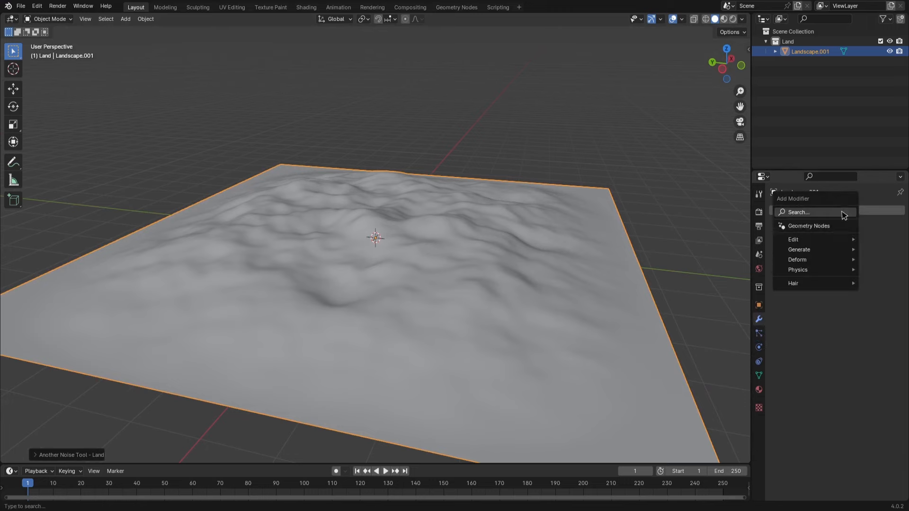
click(805, 214)
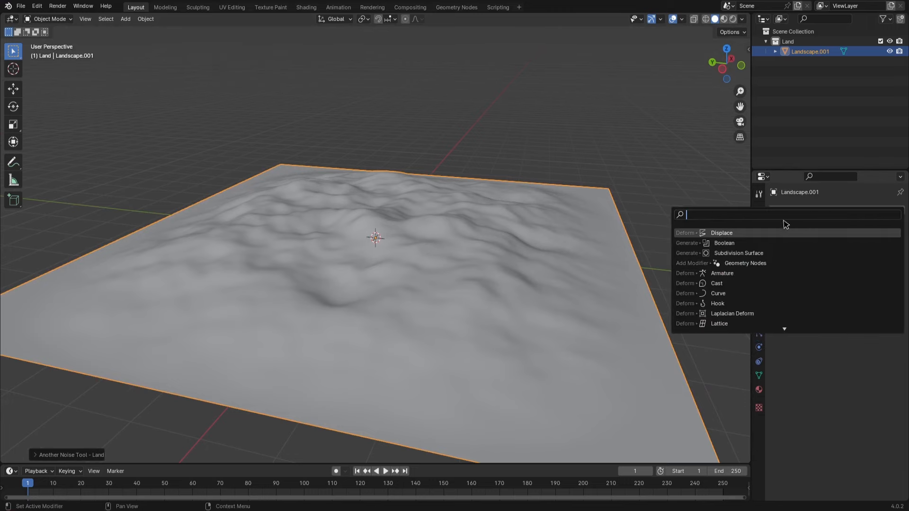
click(727, 253)
Set the Subdivision modifier's levels to 2 for the viewport and 4 for render.
click(819, 286)
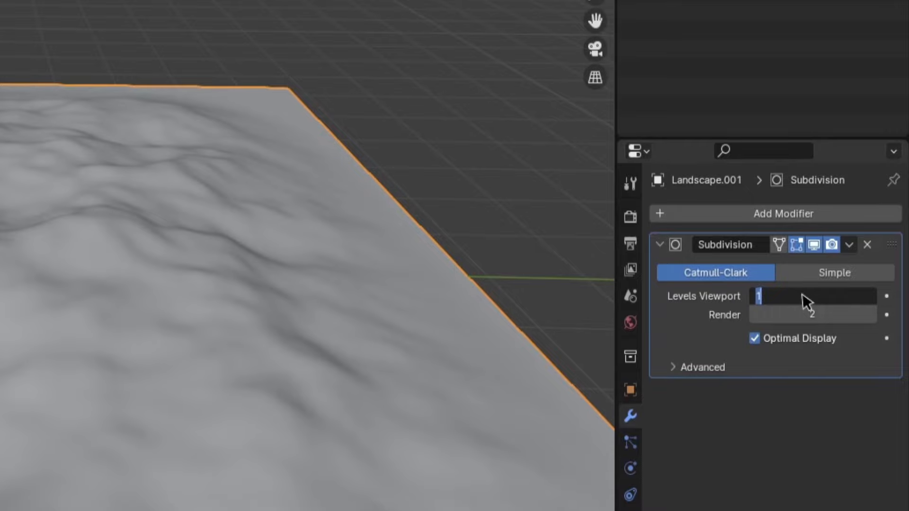
text(2)
key(Return)
click(798, 316)
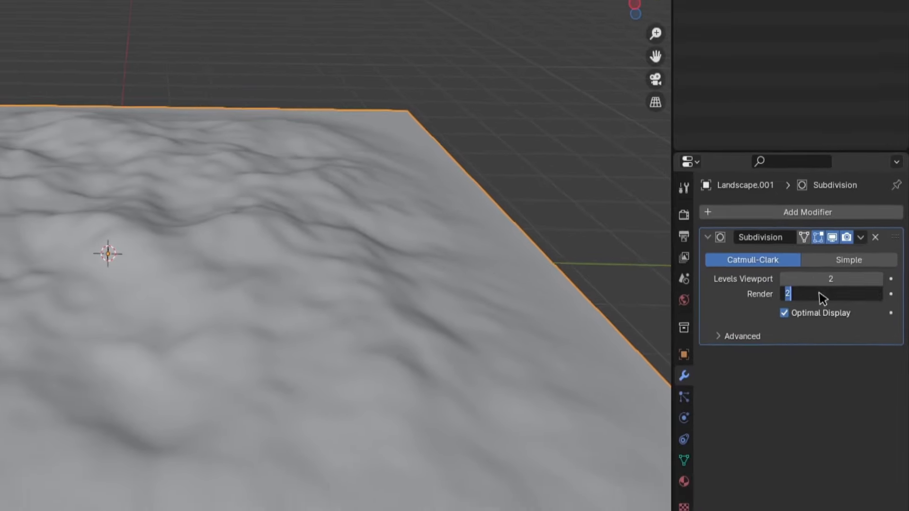
text(4)
key(Return)
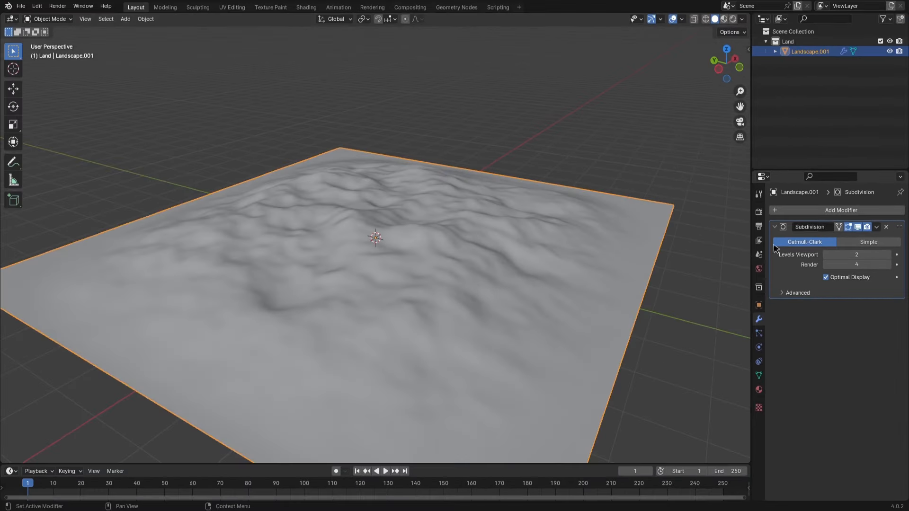
Add a Displace modifier to the landscape after the Subdivision modifier.
click(832, 210)
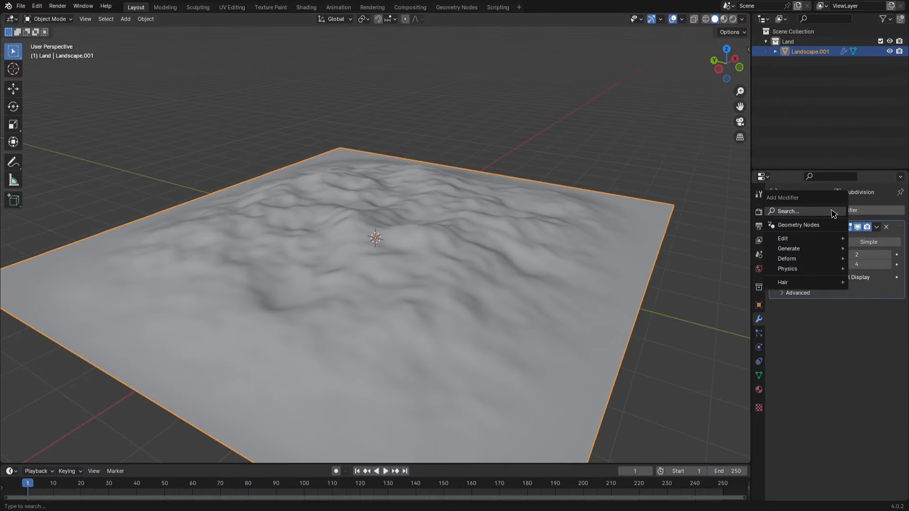
text(disp)
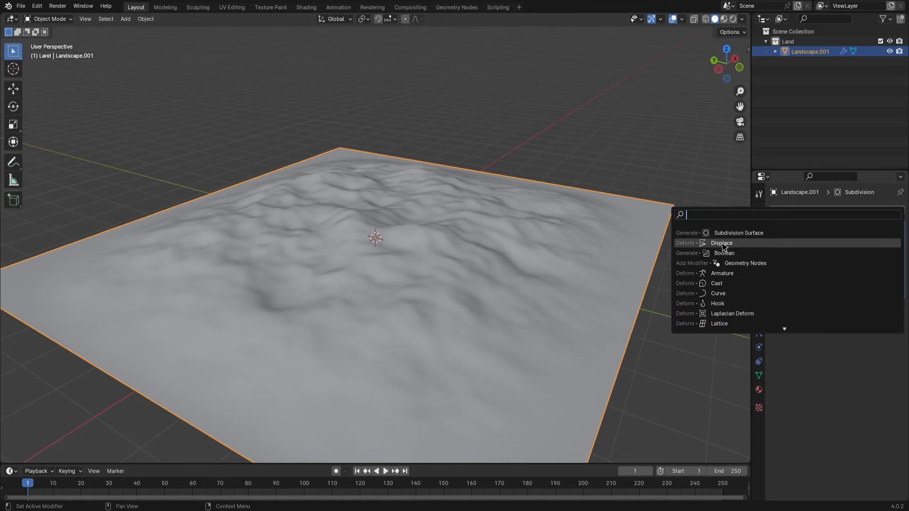
click(724, 243)
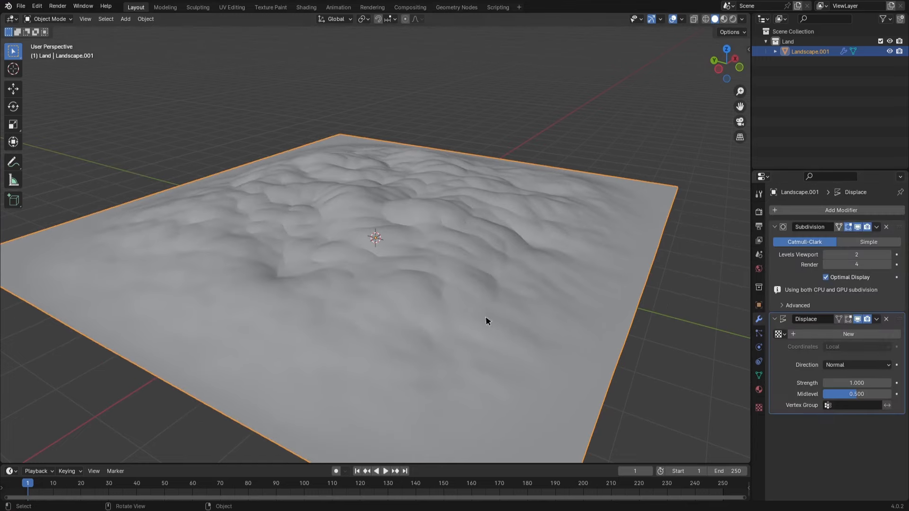
middle_drag(486, 322, 533, 320)
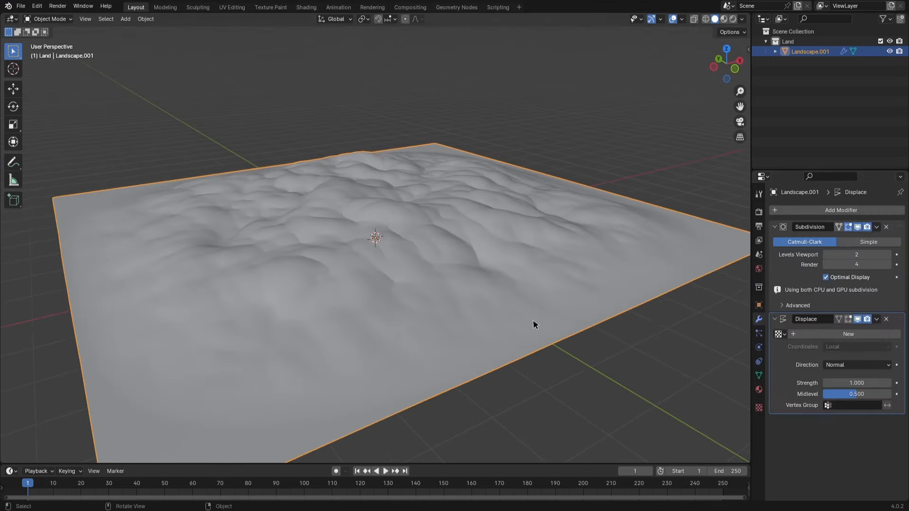
Create a texture for the Displace modifier and load Rock035_2K-JPG_Displacement.jpg as its image.
click(837, 336)
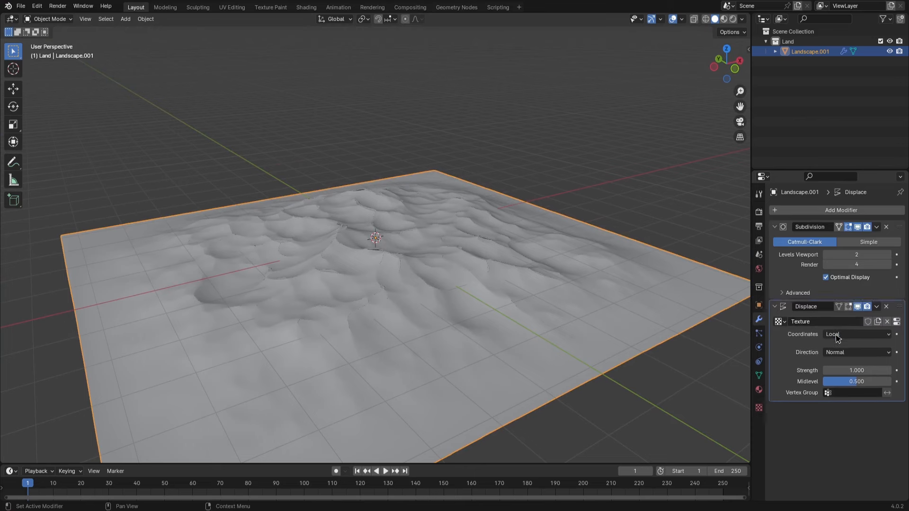
click(897, 322)
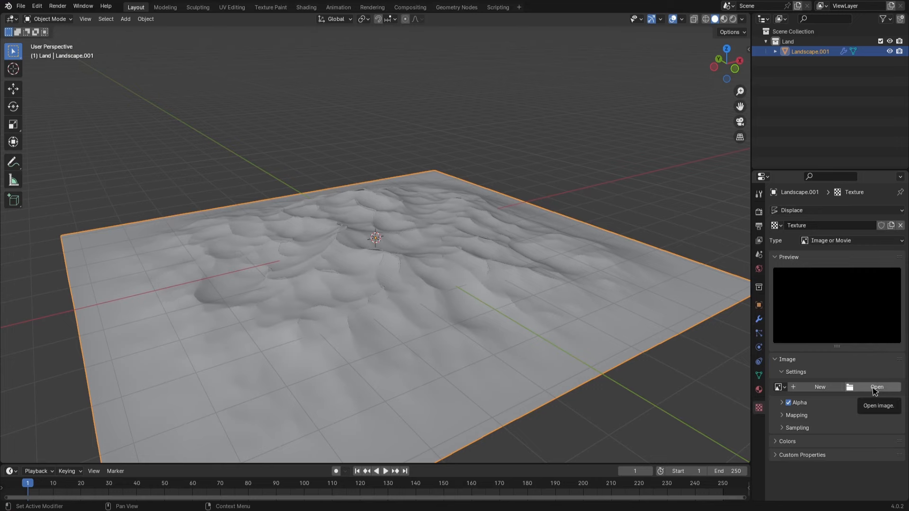
click(875, 387)
click(426, 195)
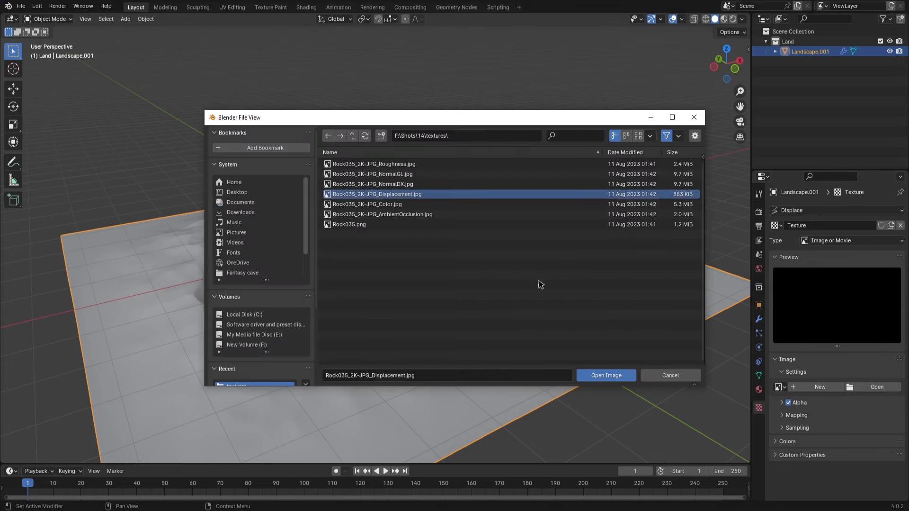
click(593, 375)
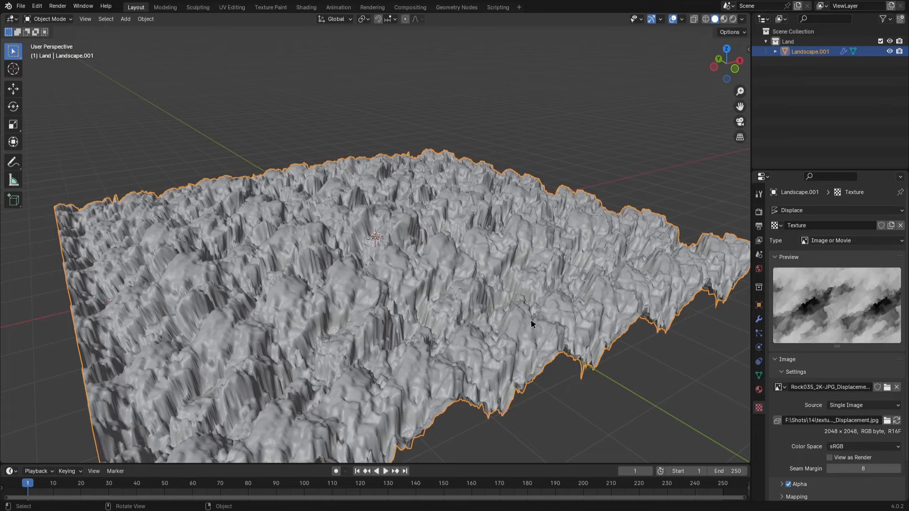
middle_drag(510, 368, 611, 362)
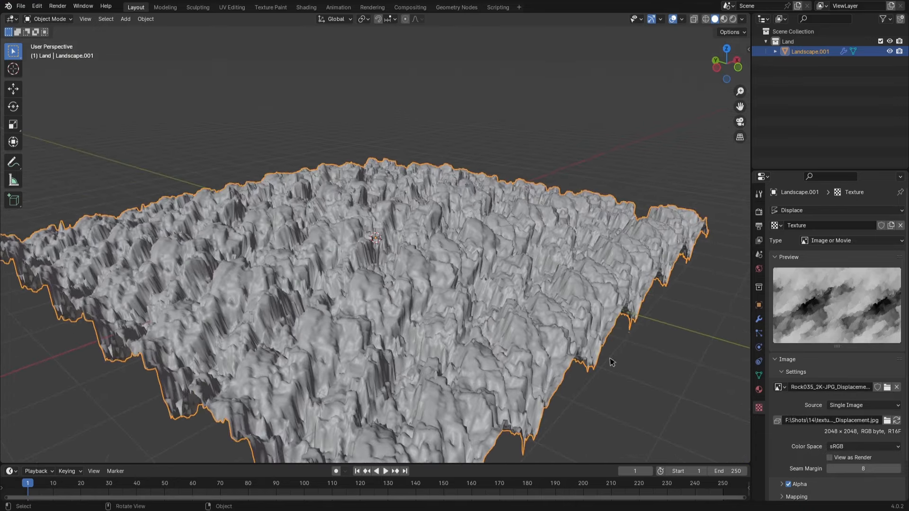
Set the Displace modifier's texture coordinates to UV and its strength to 0.1.
click(760, 321)
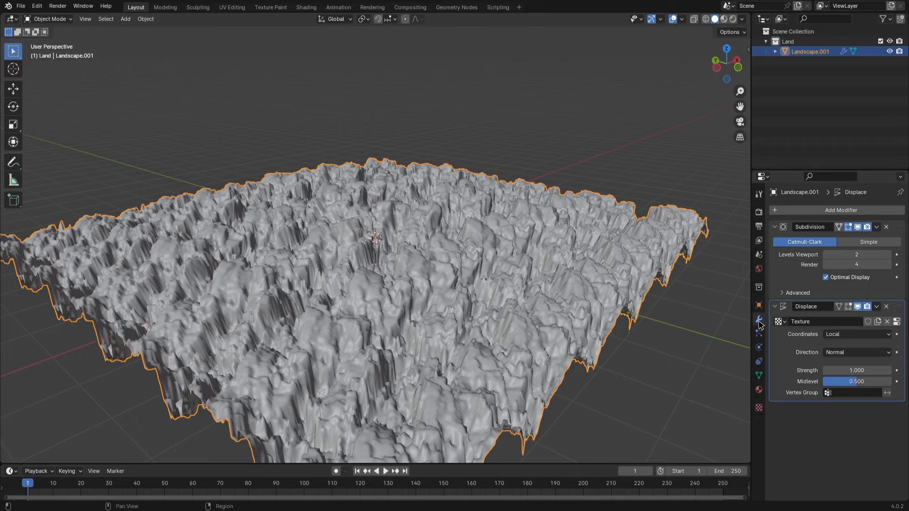
click(842, 335)
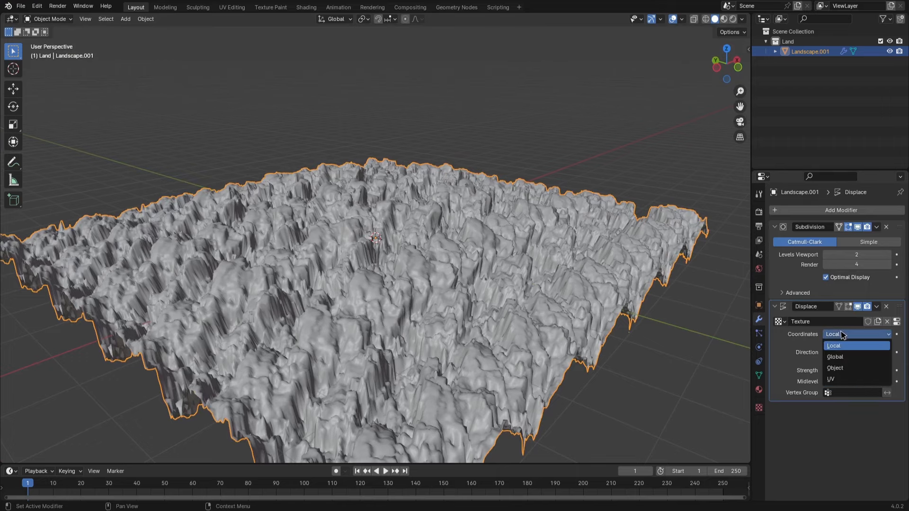
click(835, 380)
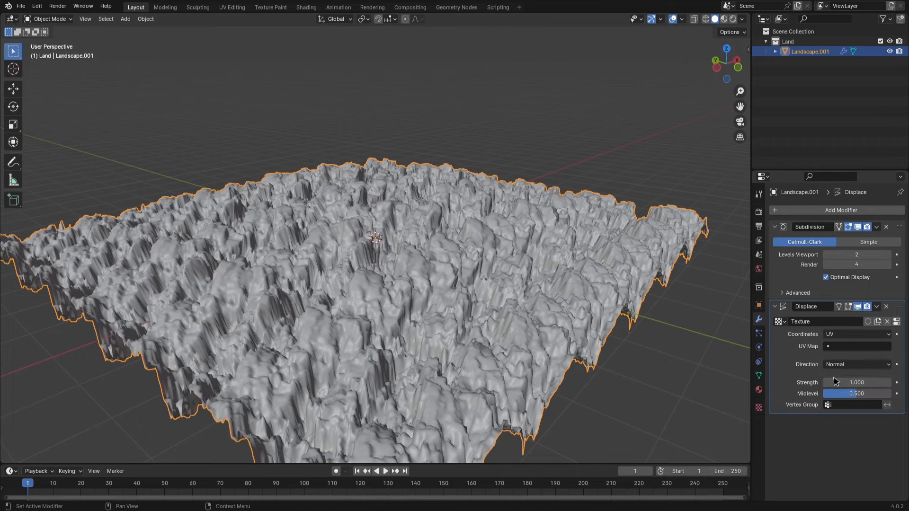
double_click(868, 386)
text(0.1)
key(Return)
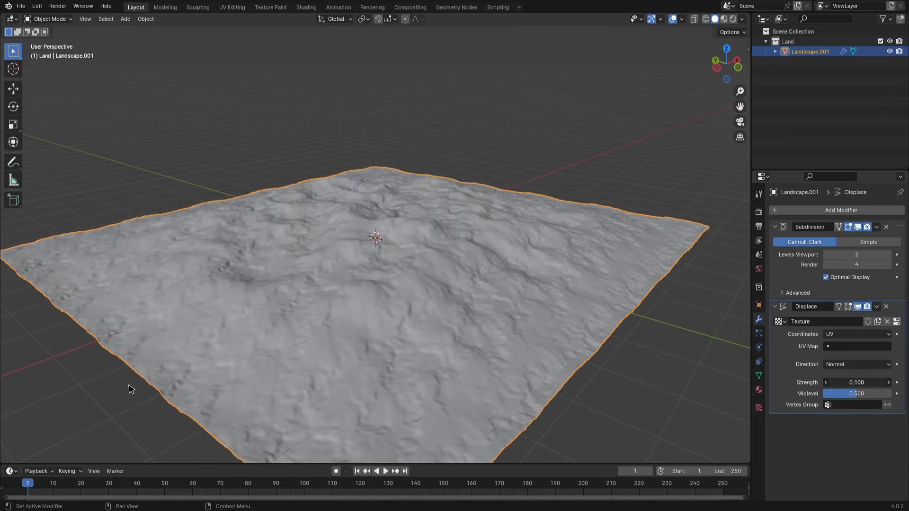
middle_drag(492, 272, 106, 84)
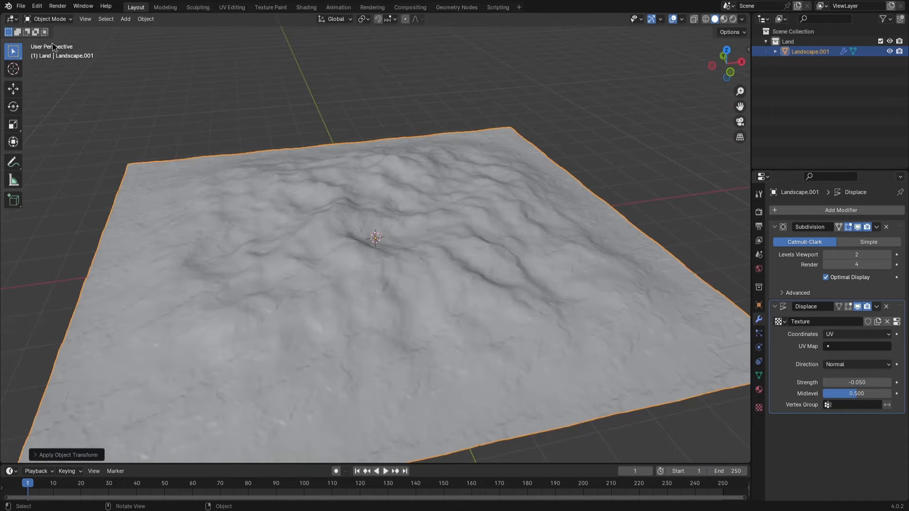
UV unwrap the whole landscape mesh with Unwrap in Edit Mode and return to Object Mode.
click(49, 19)
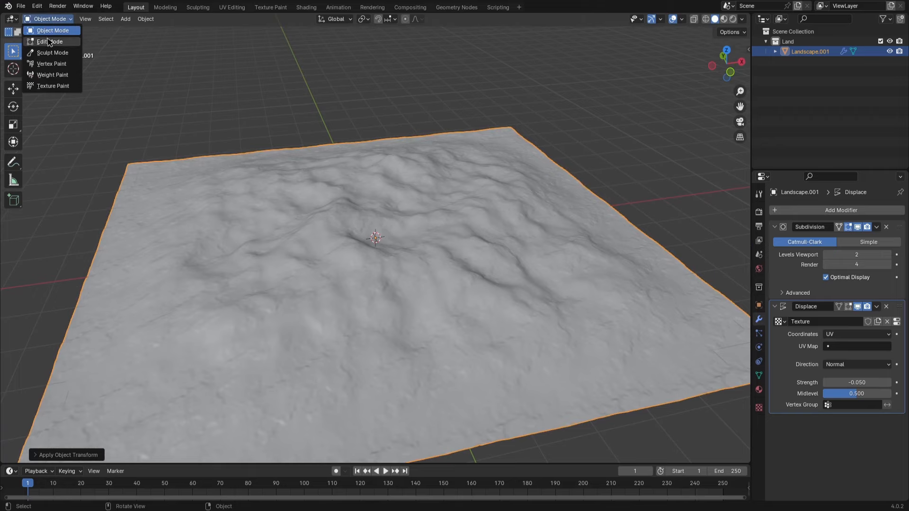
click(48, 41)
key(u)
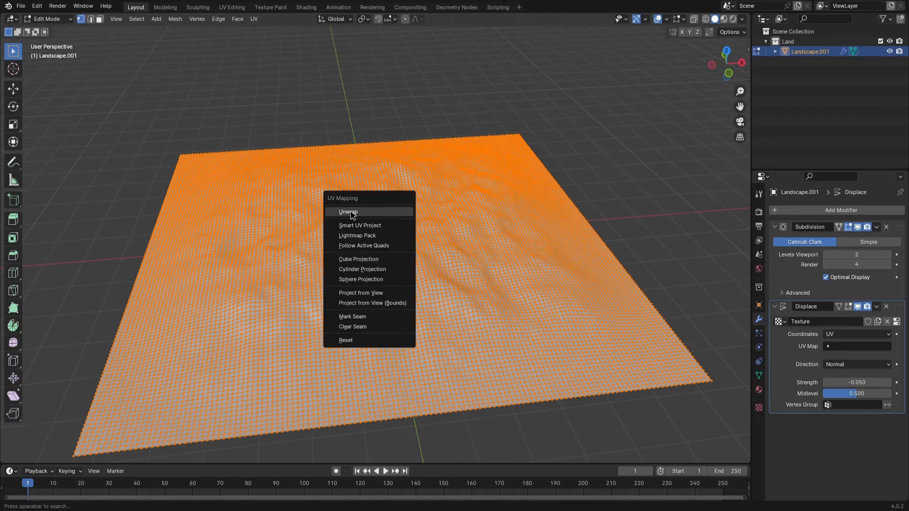
click(351, 213)
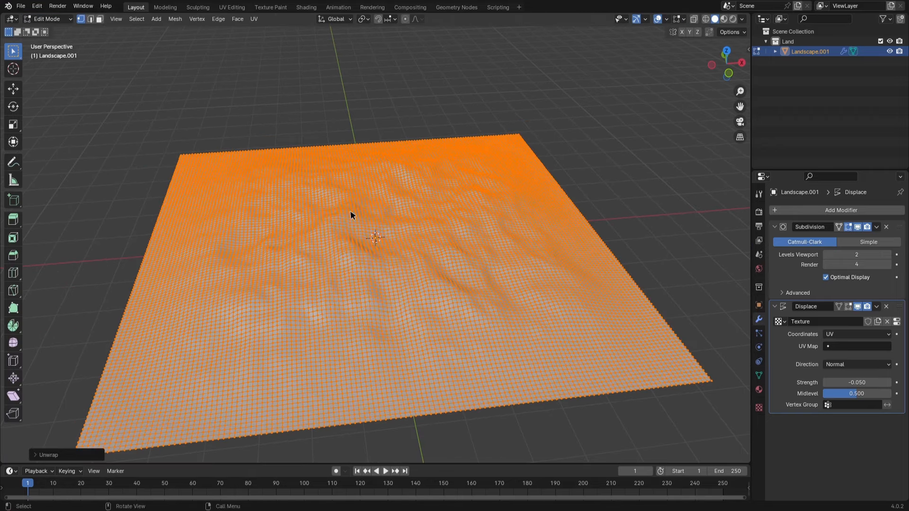
click(52, 19)
click(48, 29)
Create a new material for the landscape and load the Rock035 texture set onto its Principled BSDF.
click(307, 8)
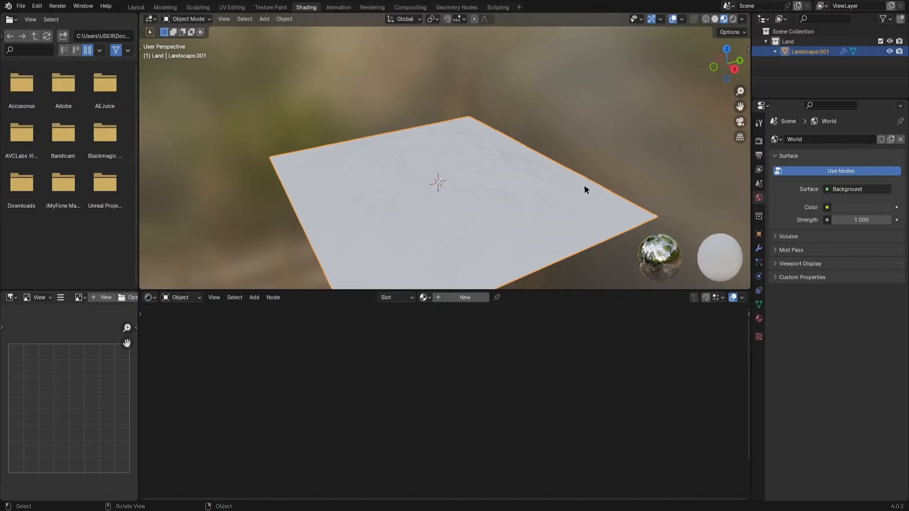
middle_drag(586, 190, 464, 284)
click(464, 297)
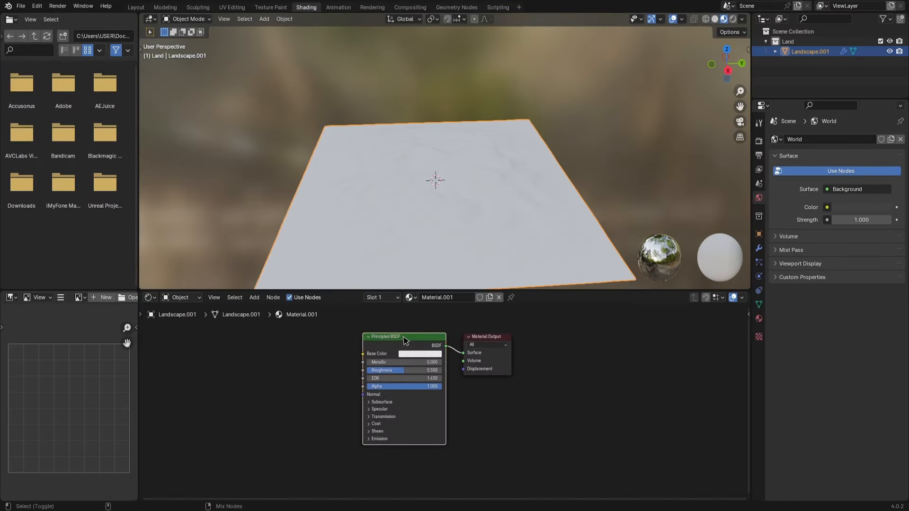
key(ctrl+shift+t)
click(592, 377)
middle_drag(530, 204, 478, 168)
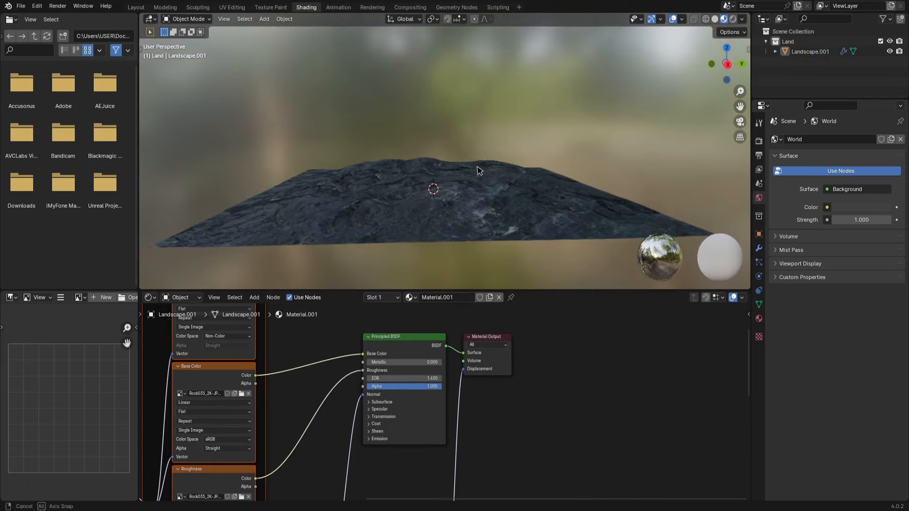
Duplicate the landscape mesh in place in the Layout workspace.
click(136, 7)
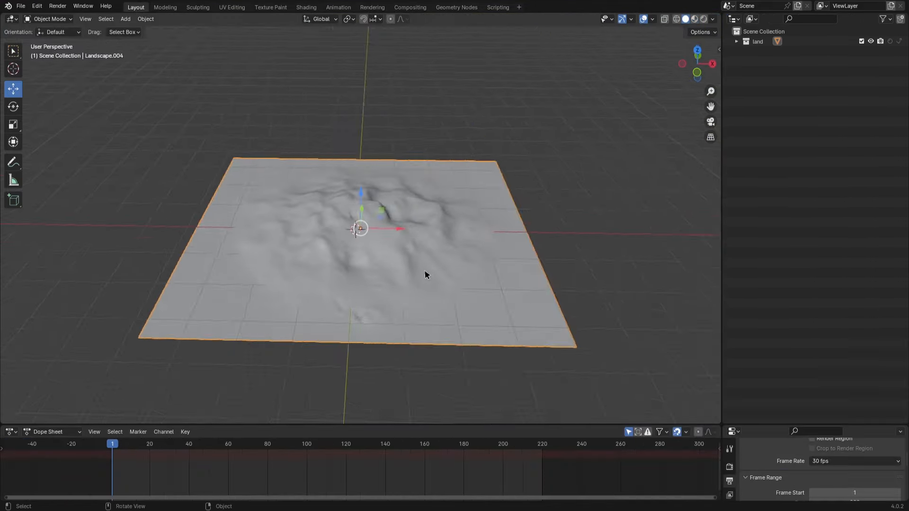
mouse_move(425, 270)
middle_down()
mouse_move(441, 264)
mouse_move(433, 277)
middle_up()
key(shift+d)
right_click(396, 275)
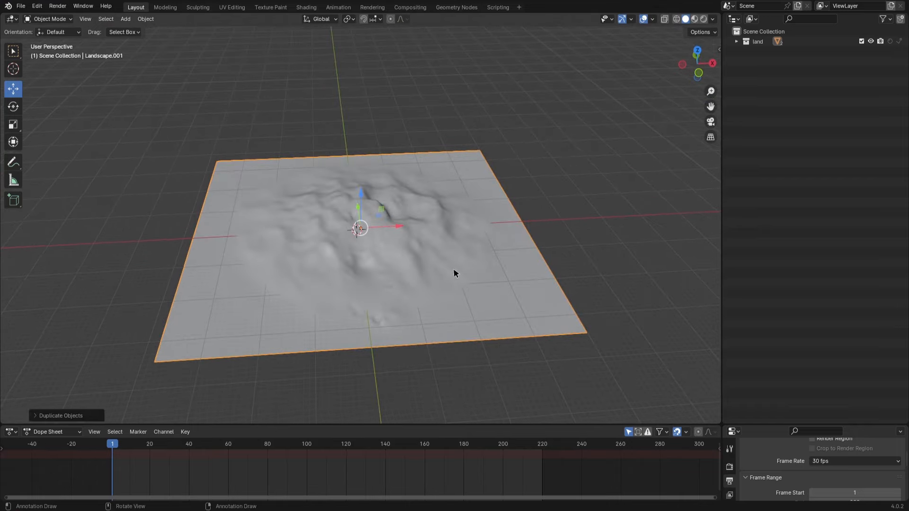
key(r)
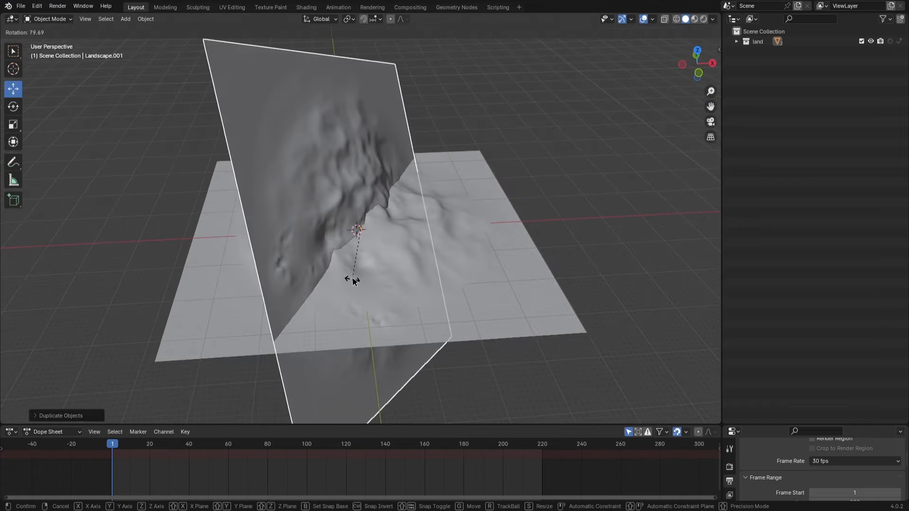
click(351, 279)
key(ctrl+z)
middle_drag(455, 275, 442, 282)
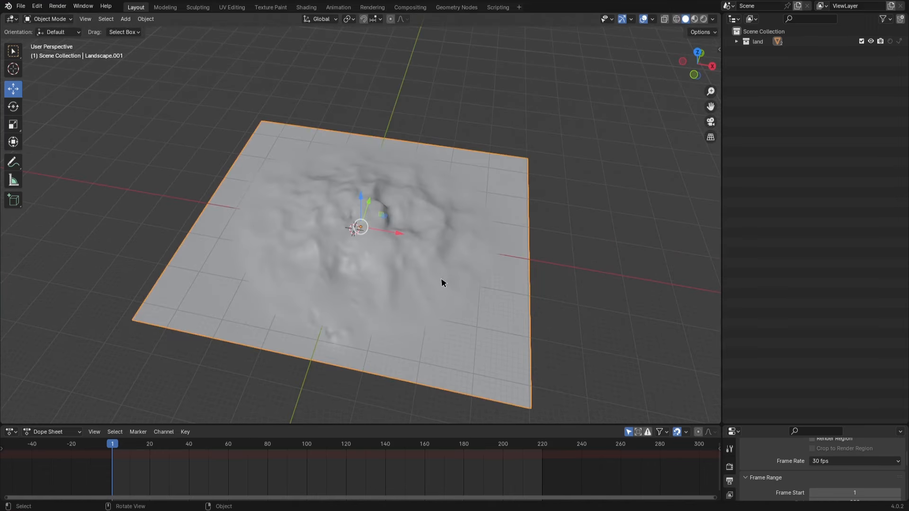
Rotate the landscape copy upright in the right side view so it forms a back wall across the ground.
key(KP_3)
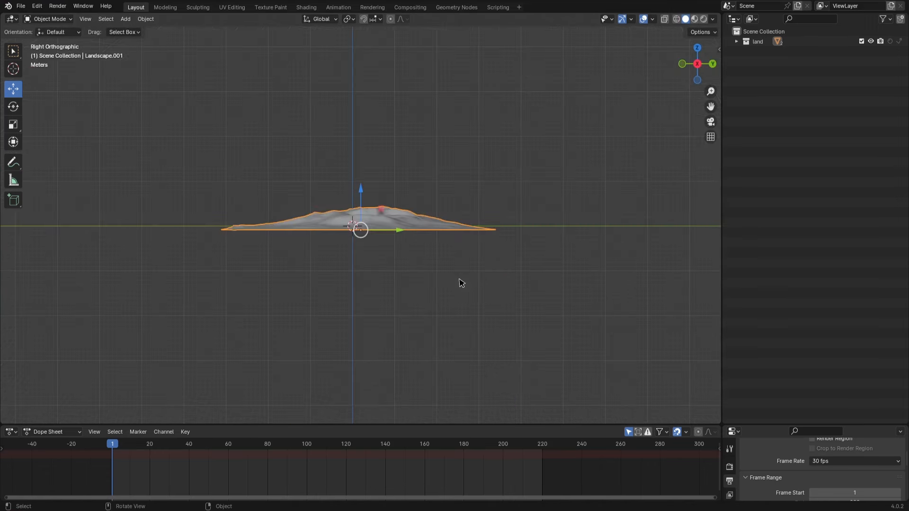
key(shift+d)
key(r)
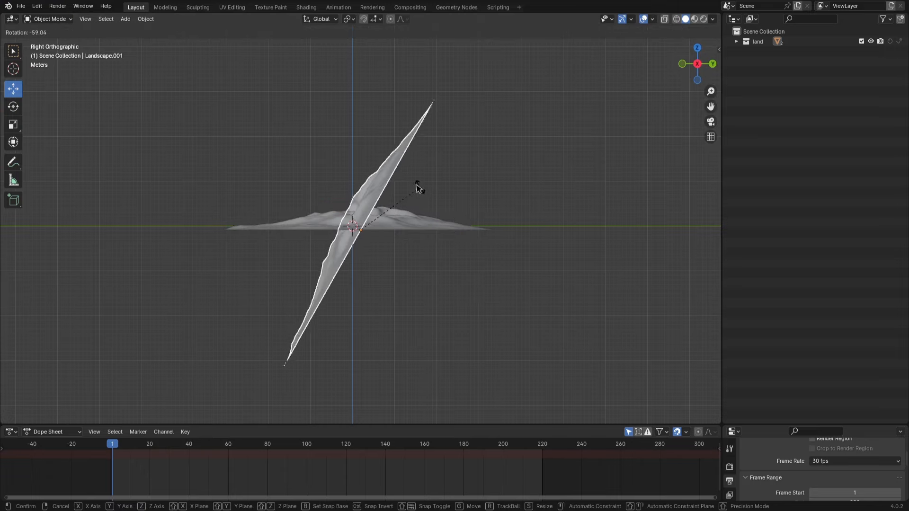
click(383, 175)
middle_drag(383, 175, 431, 227)
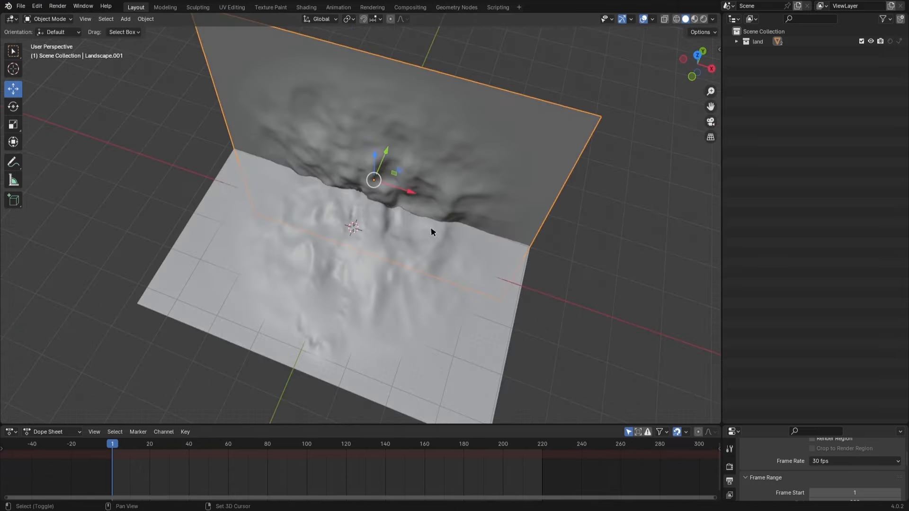
Turn a copy of the back wall a quarter turn in top view and place it along the ground's left edge.
key(KP_7)
key(r)
click(380, 137)
drag(400, 179, 234, 179)
drag(195, 139, 197, 246)
Duplicate the left wall, rotate the copy to face inward, and place it along the ground's right edge.
key(shift+d)
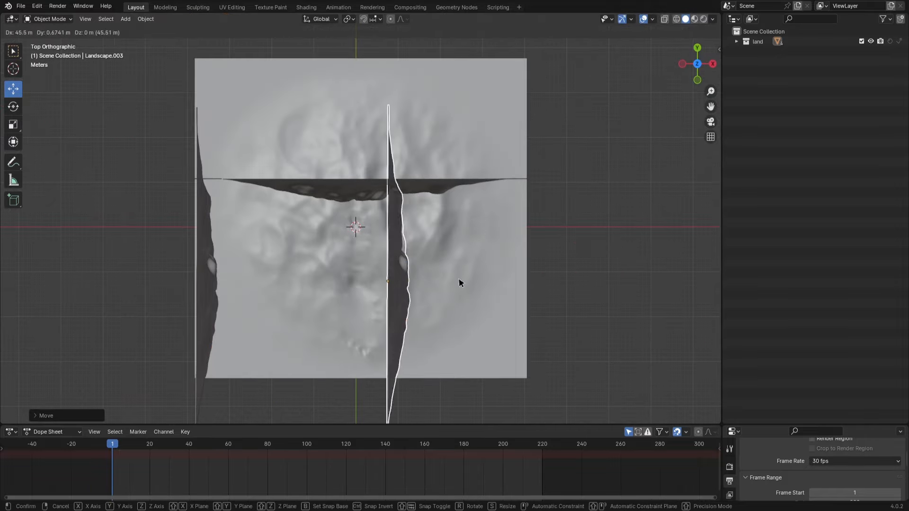
click(594, 280)
key(r)
click(412, 374)
drag(559, 280, 567, 279)
middle_drag(492, 378, 455, 289)
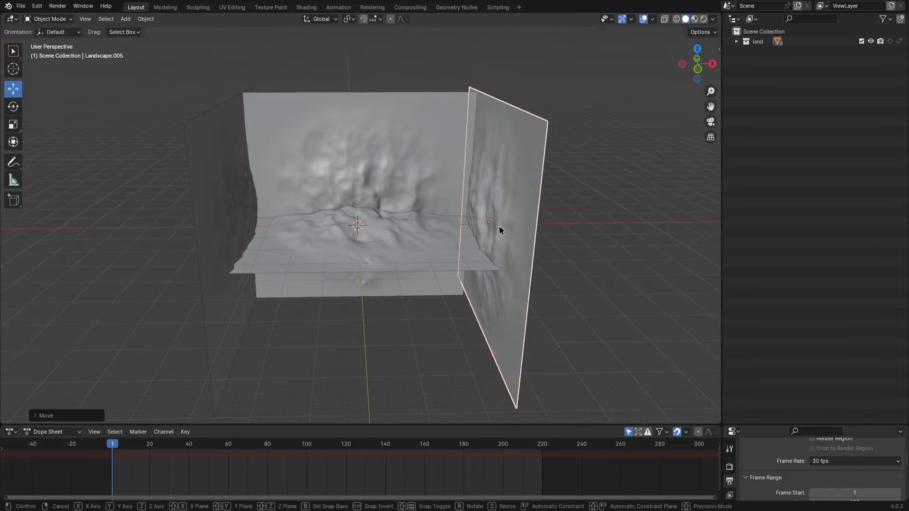
Duplicate the right wall, rotate the copy 90 degrees in front view, and place it above the walls as a ceiling.
key(shift+d)
drag(491, 187, 491, 76)
key(KP_1)
text(r90)
key(Return)
key(g)
click(493, 105)
middle_drag(492, 105, 445, 282)
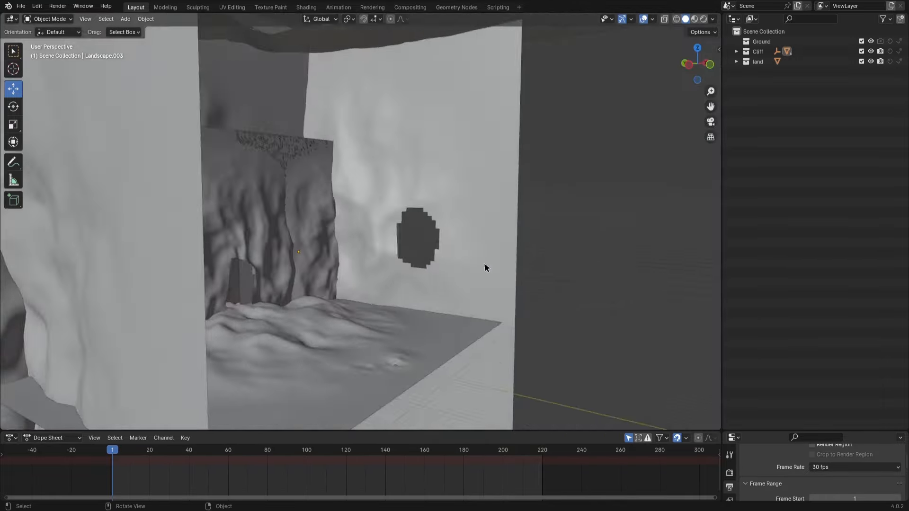
Cut a rounded opening high in the right wall by circle-selecting a patch of its mesh in Edit Mode and deleting it.
middle_drag(485, 268, 293, 290)
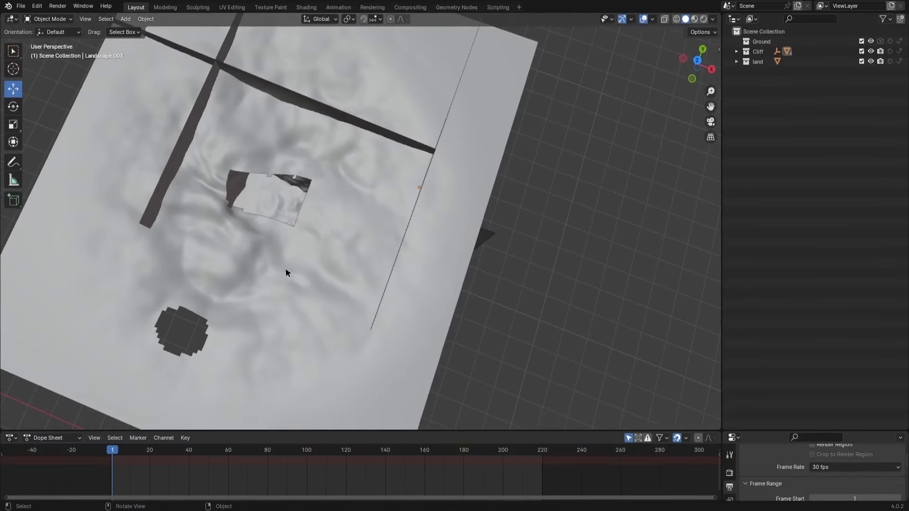
middle_drag(186, 292, 432, 249)
click(438, 250)
click(49, 19)
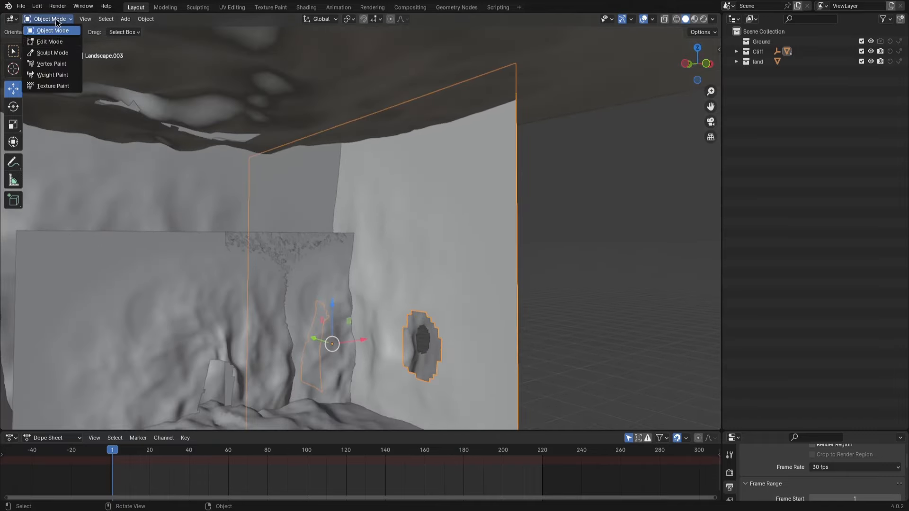
click(49, 41)
key(KP_Decimal)
scroll(429, 233, down, 3)
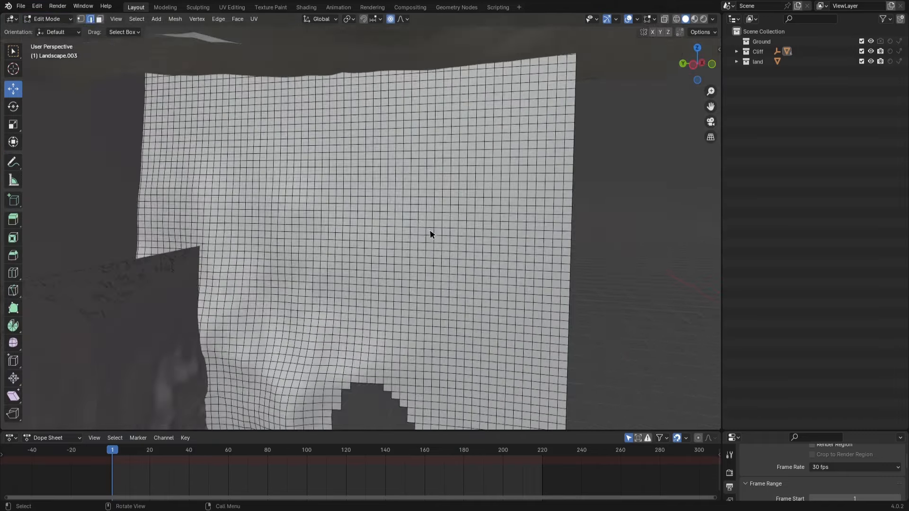
mouse_move(462, 235)
middle_down()
mouse_move(499, 223)
mouse_move(470, 242)
middle_up()
scroll(470, 242, down, 1)
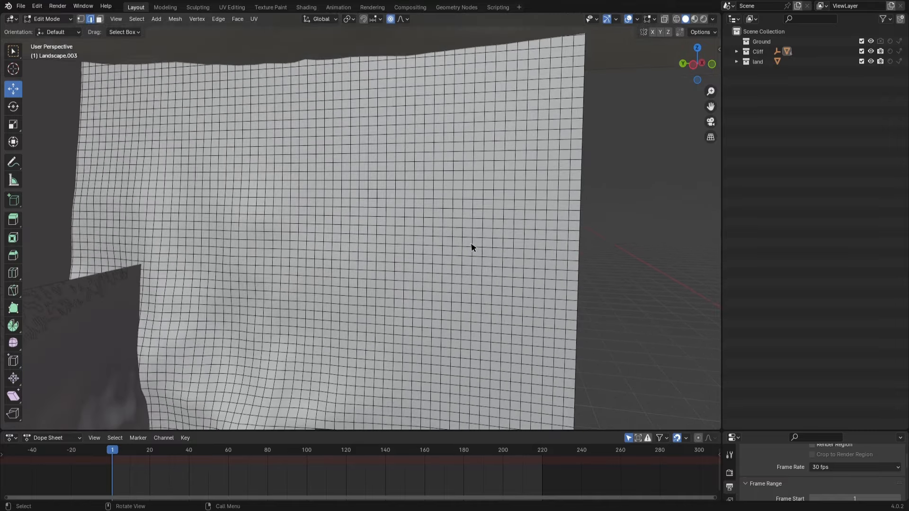
key(c)
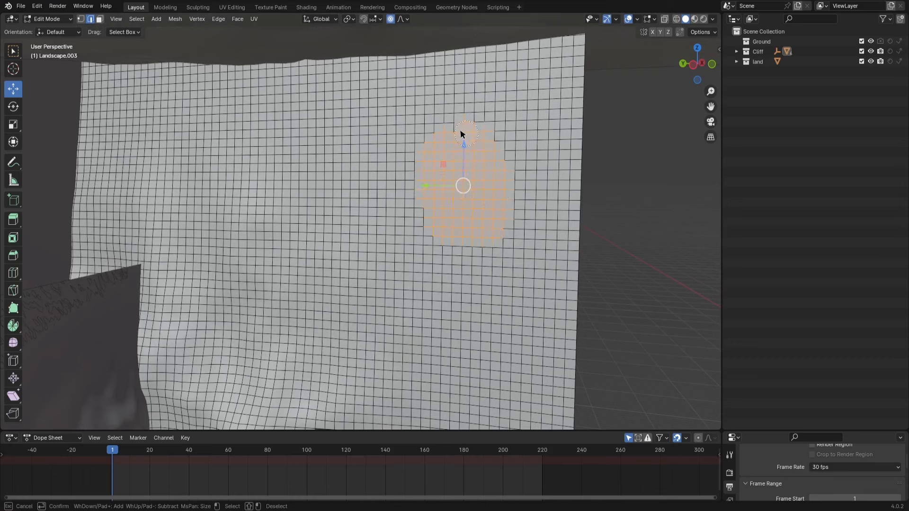
key(Escape)
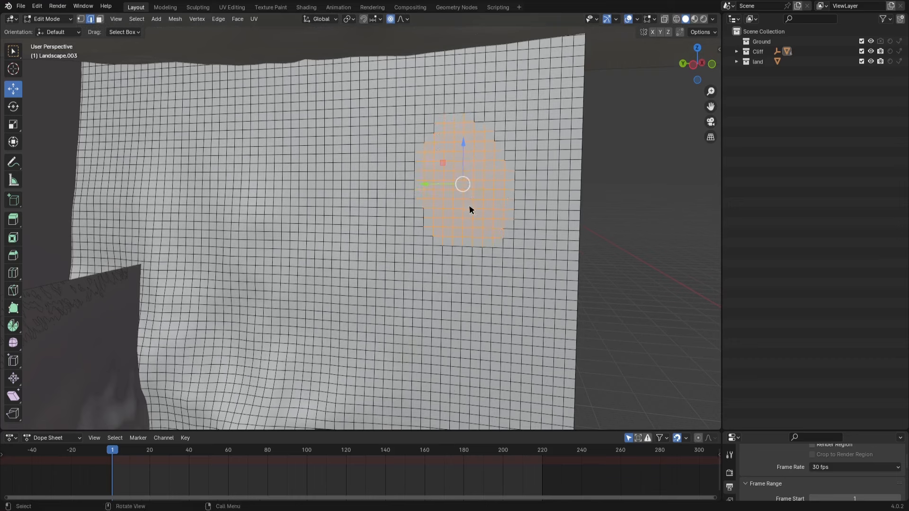
key(x)
click(468, 199)
middle_drag(501, 252, 331, 169)
key(Tab)
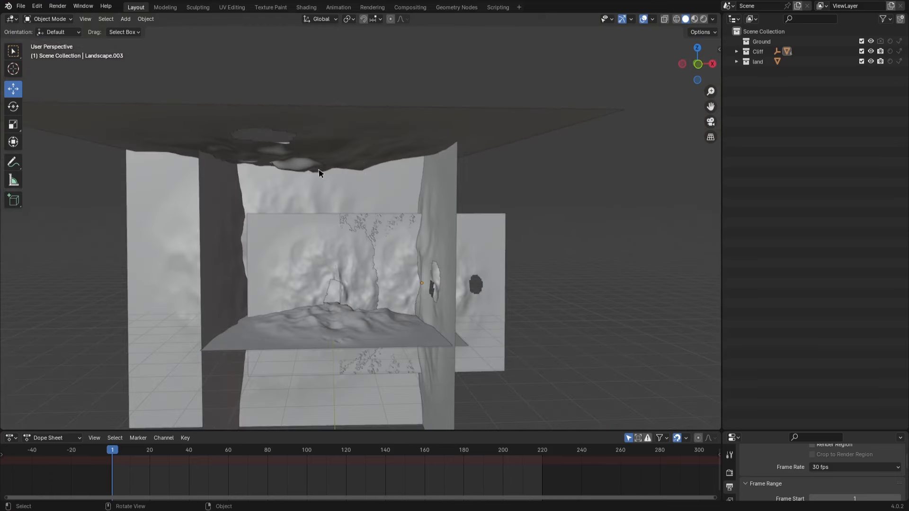
Switch the viewport to Material Preview and inspect the rock texture on the cave's walls, ceiling and ground.
middle_drag(407, 261, 422, 272)
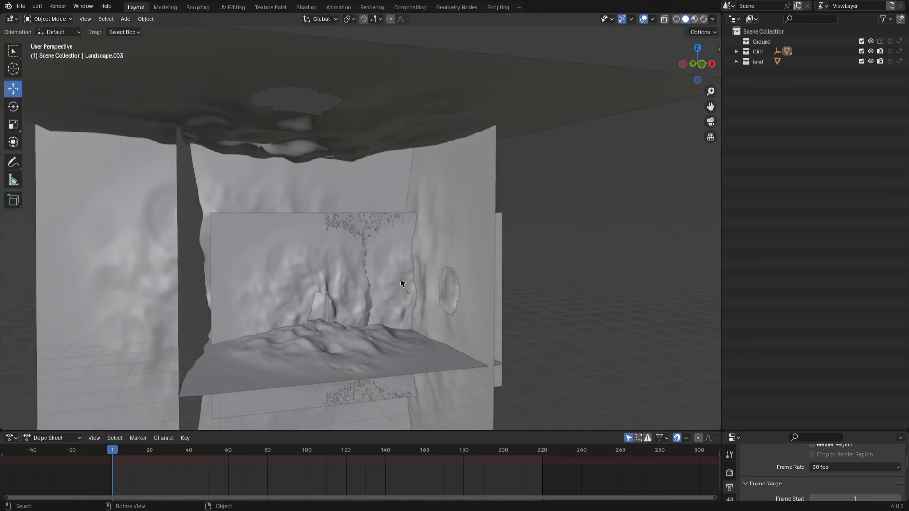
click(301, 352)
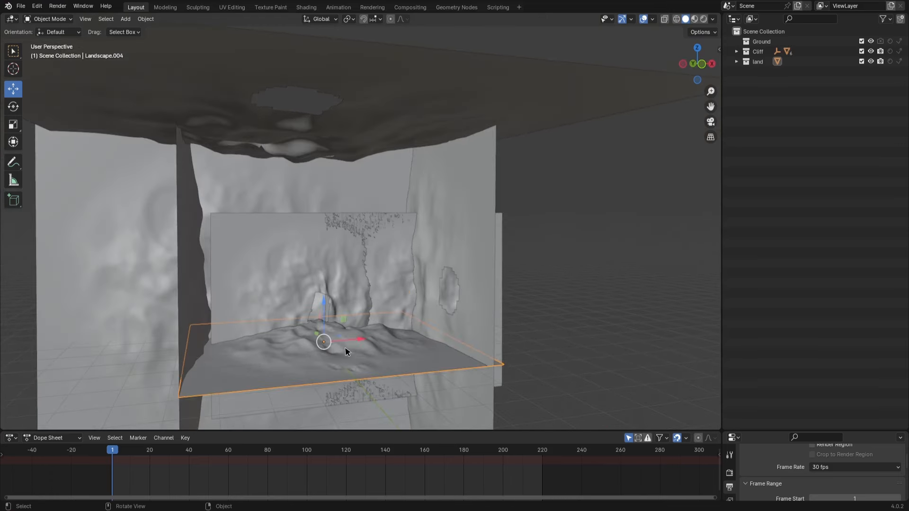
middle_drag(317, 210, 570, 217)
click(644, 45)
click(695, 19)
middle_drag(338, 246, 361, 286)
scroll(368, 304, up, 4)
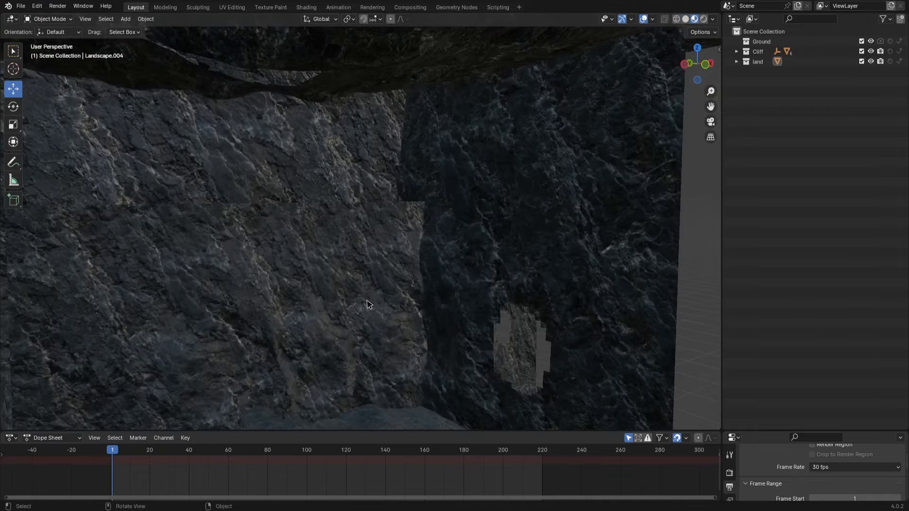
scroll(442, 256, down, 6)
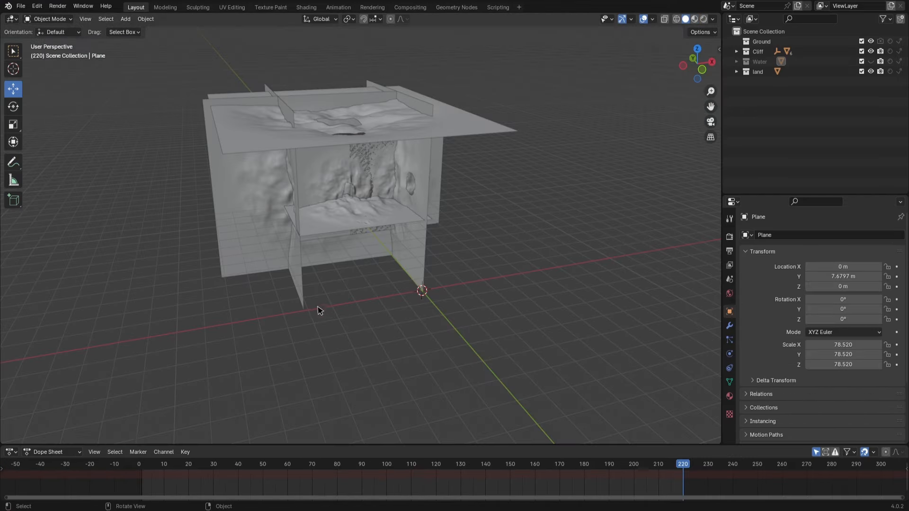
Add a plane mesh at the world origin in front of the cave.
mouse_move(319, 311)
middle_down()
mouse_move(340, 312)
mouse_move(317, 313)
middle_up()
key(shift+a)
mouse_move(312, 313)
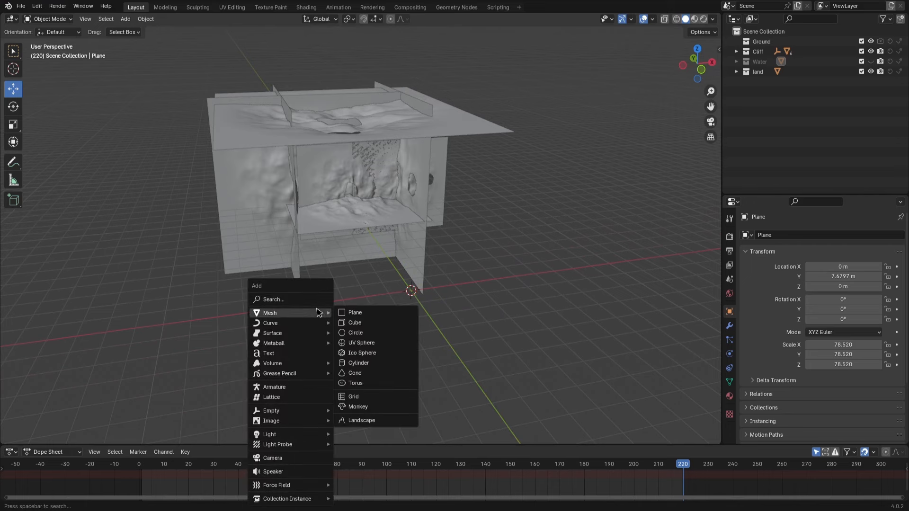
click(353, 312)
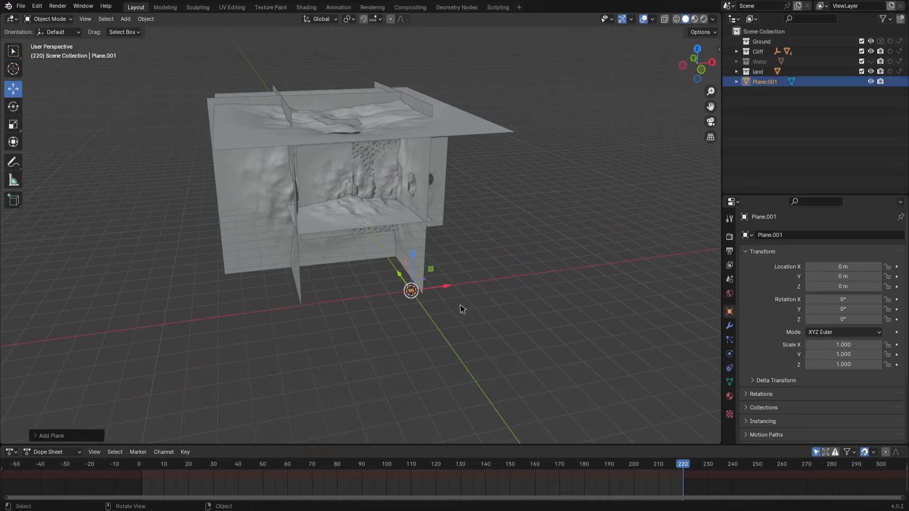
Scale the new plane up uniformly to about 86 so it covers a large area in front of the cave.
key(s)
click(603, 316)
key(s)
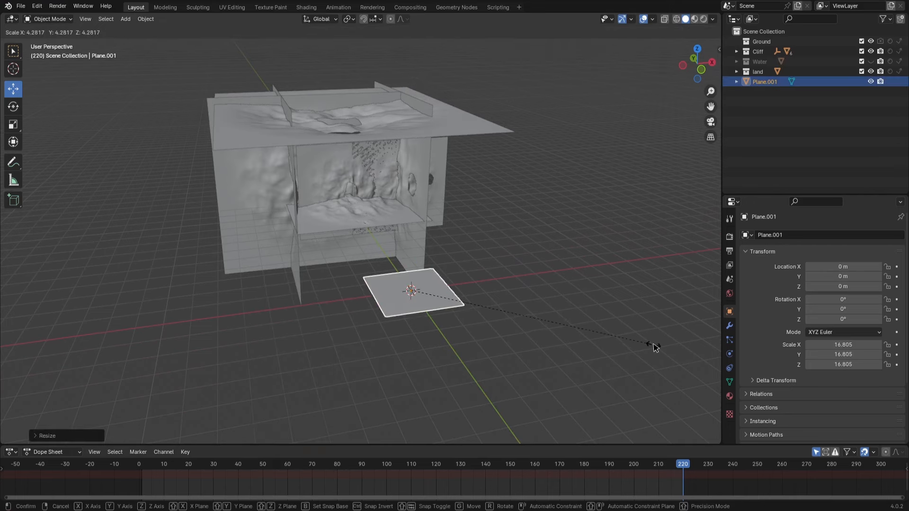
click(655, 347)
key(s)
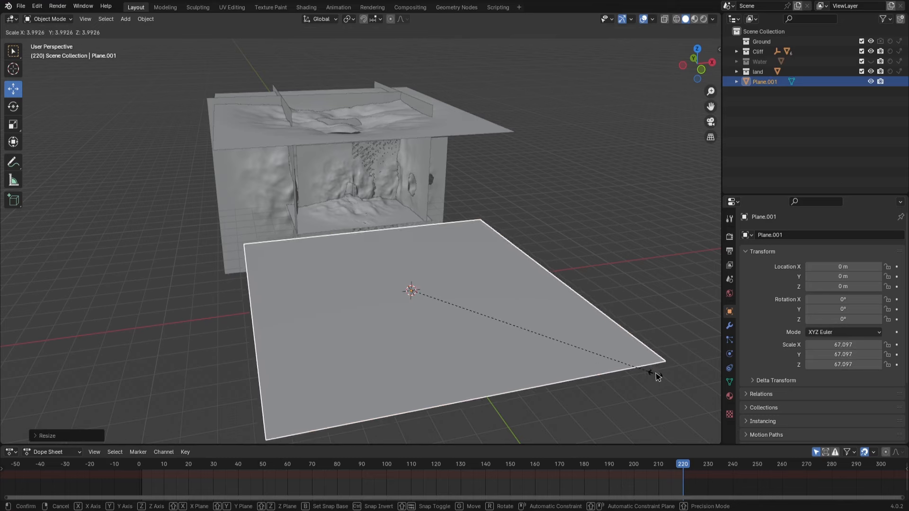
click(656, 373)
key(s)
click(615, 350)
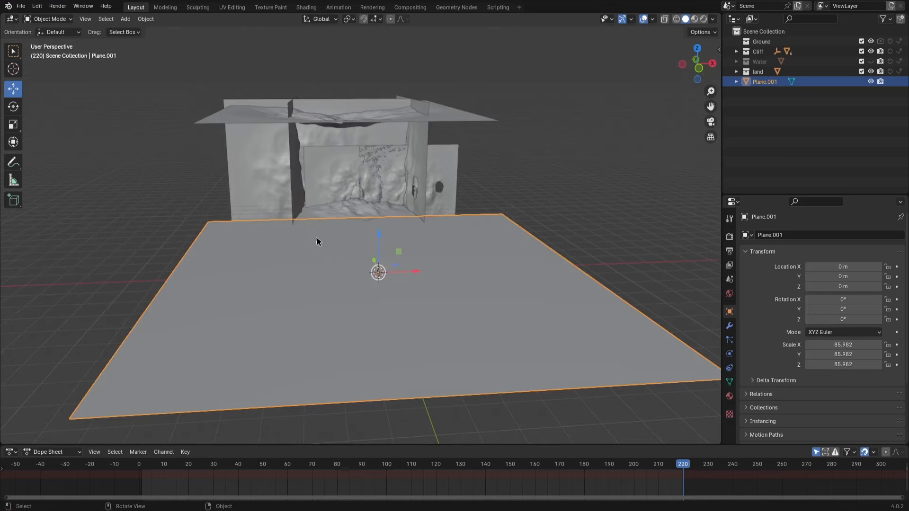
Create a new material for the plane in the Shading workspace.
click(306, 7)
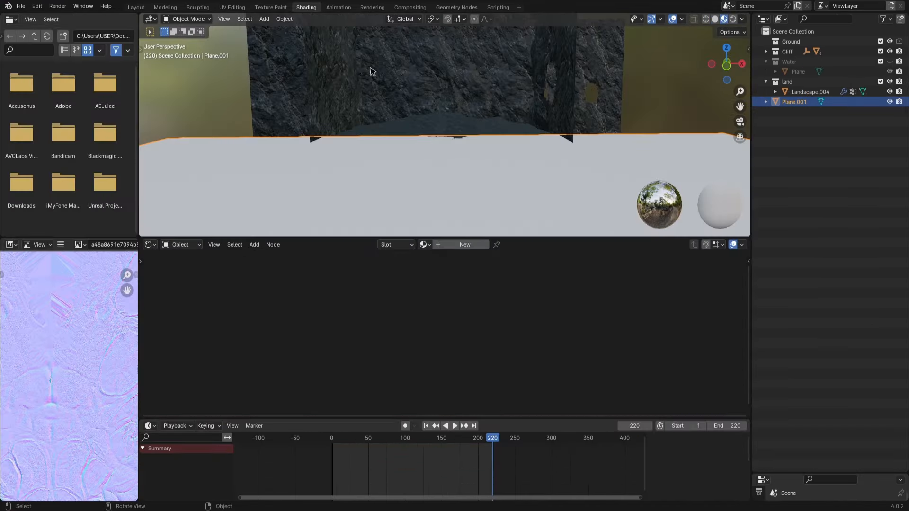
scroll(397, 108, down, 3)
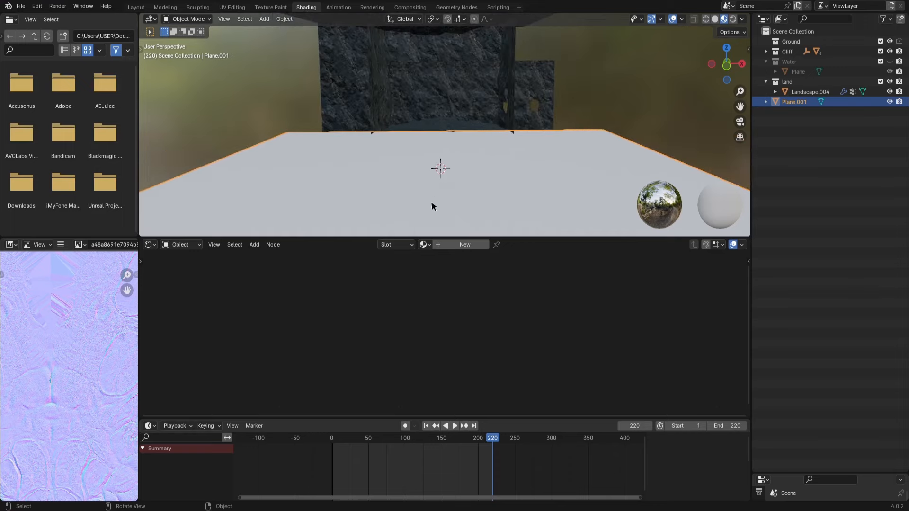
middle_drag(432, 203, 454, 228)
click(464, 245)
Add a Musgrave Texture node ahead of the Principled BSDF and set its dimensions to 4D.
middle_drag(468, 316, 359, 330)
key(shift+a)
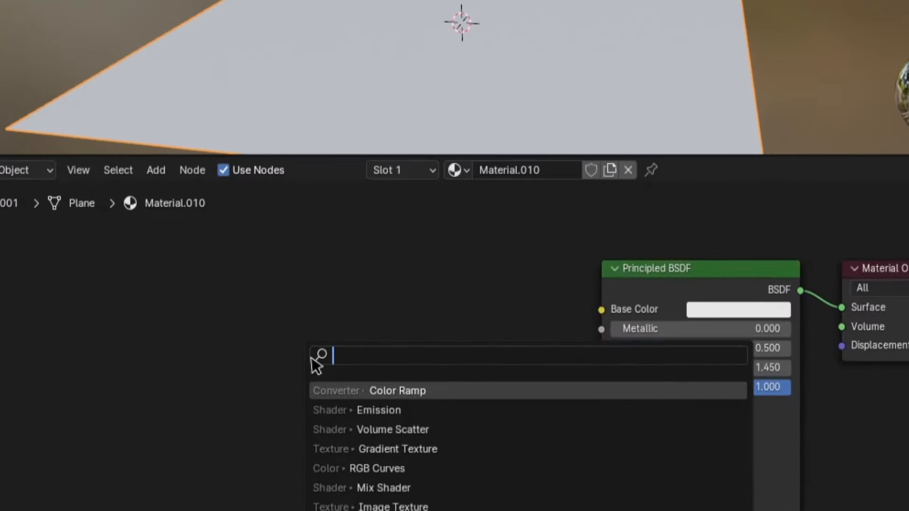
text(musgr)
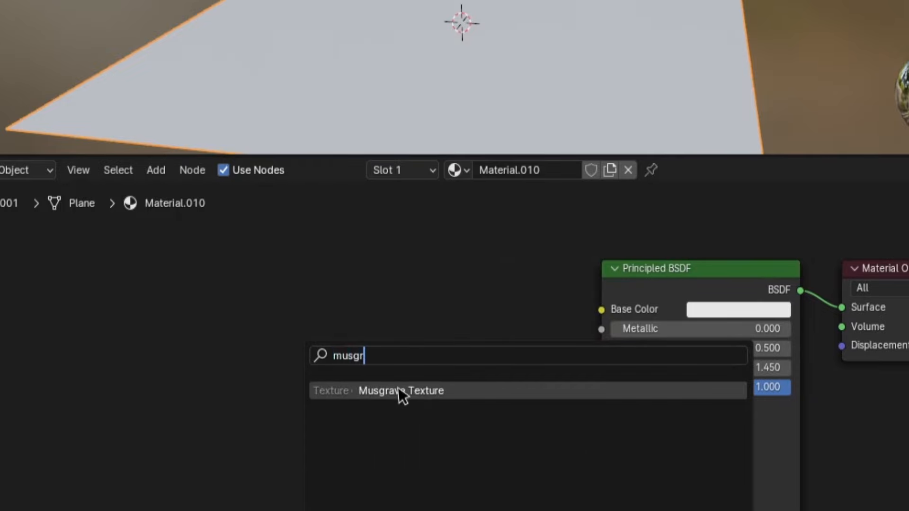
click(399, 390)
click(322, 301)
click(323, 319)
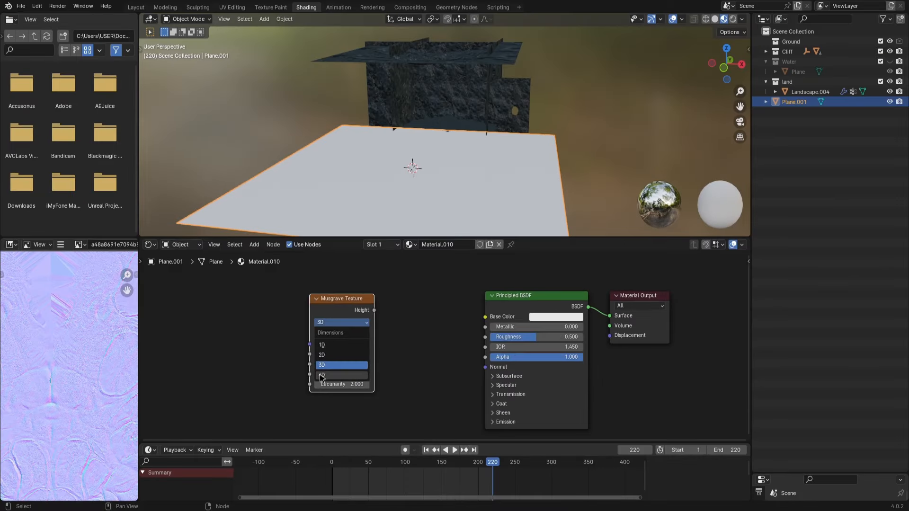
click(320, 375)
drag(341, 299, 319, 300)
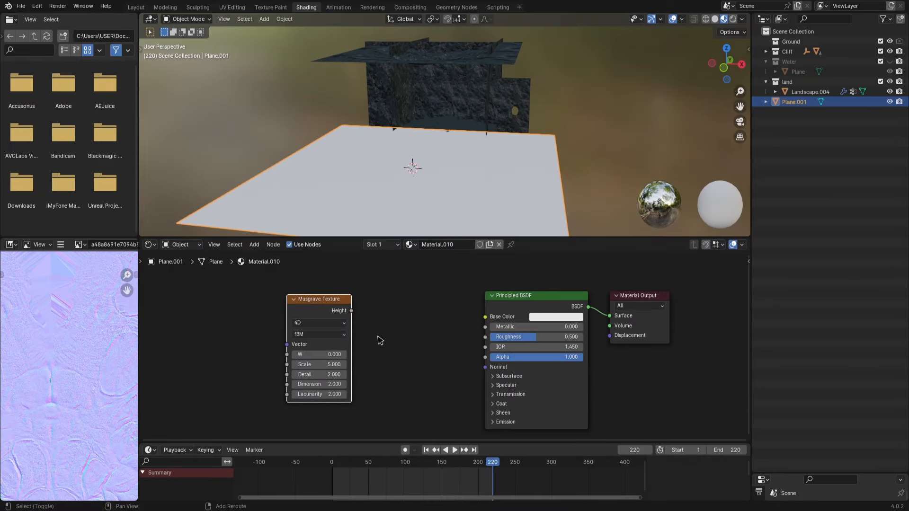
Add a Bump node between the Musgrave Texture and the Principled BSDF.
key(shift+a)
click(375, 339)
text(bu)
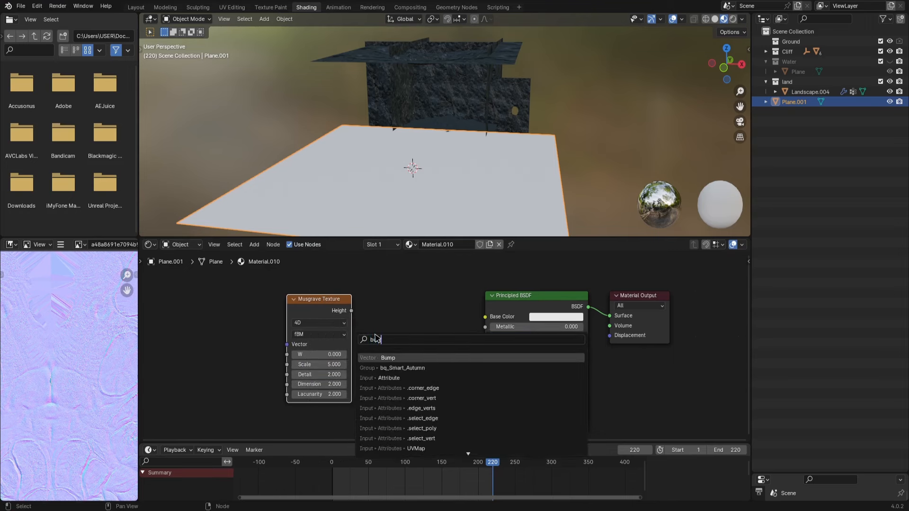
key(Return)
click(409, 350)
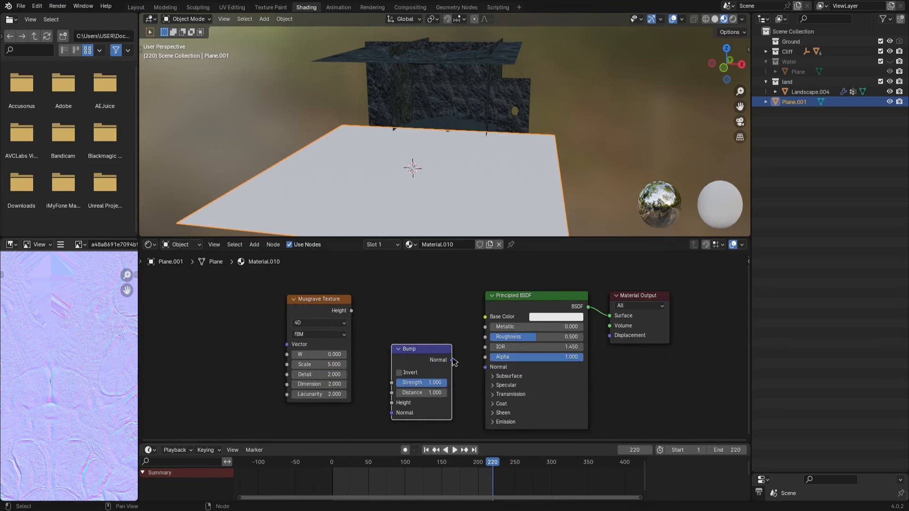
Connect the Musgrave height to the Bump node's Height input and the Bump normal to the Principled BSDF's Normal input.
drag(452, 360, 485, 367)
drag(414, 352, 417, 347)
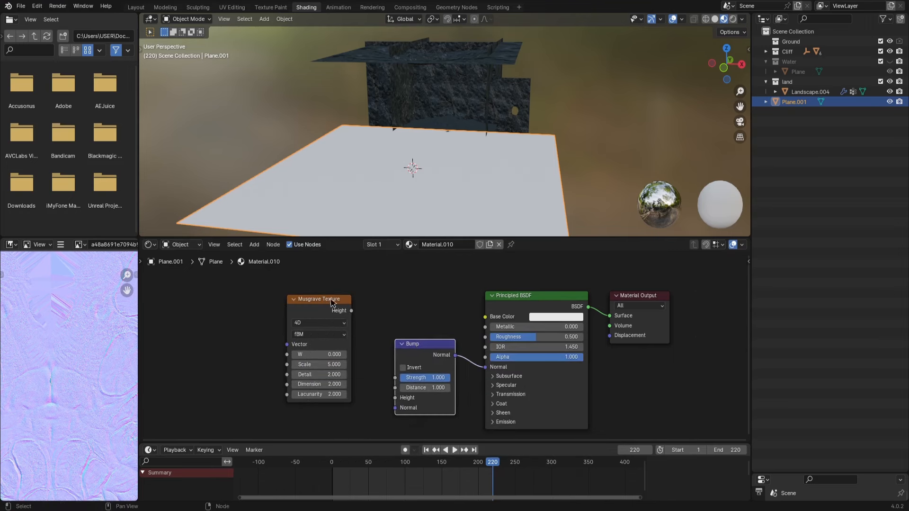
drag(331, 301, 312, 306)
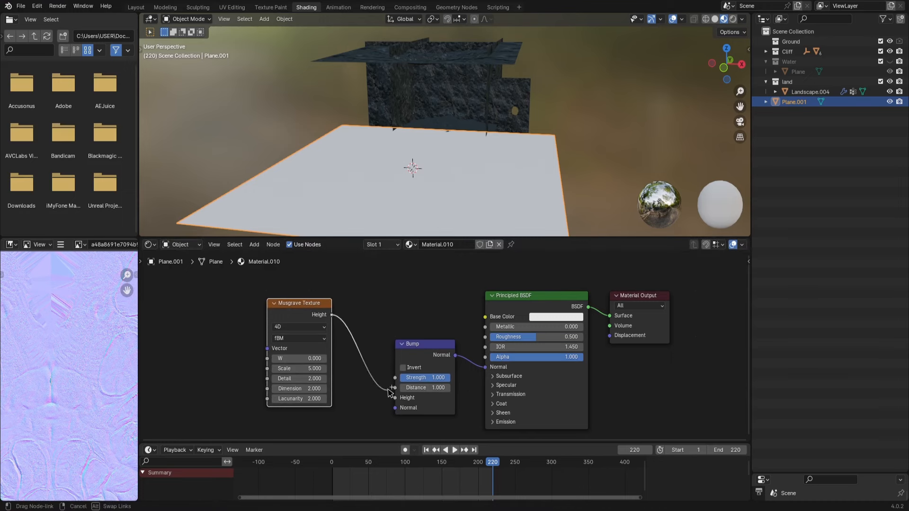
drag(388, 390, 395, 398)
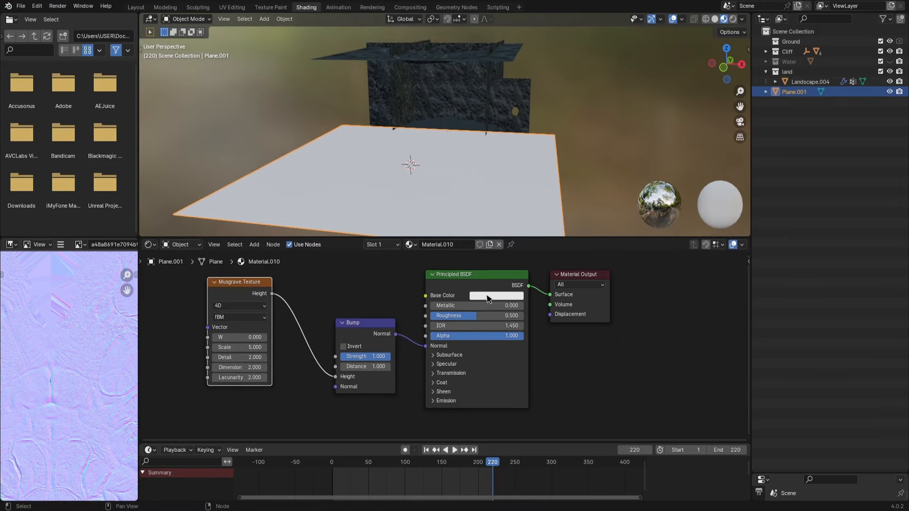
Give the Principled BSDF a black base color, a specular IOR Level of 1.000 and a roughness of 0.
click(488, 299)
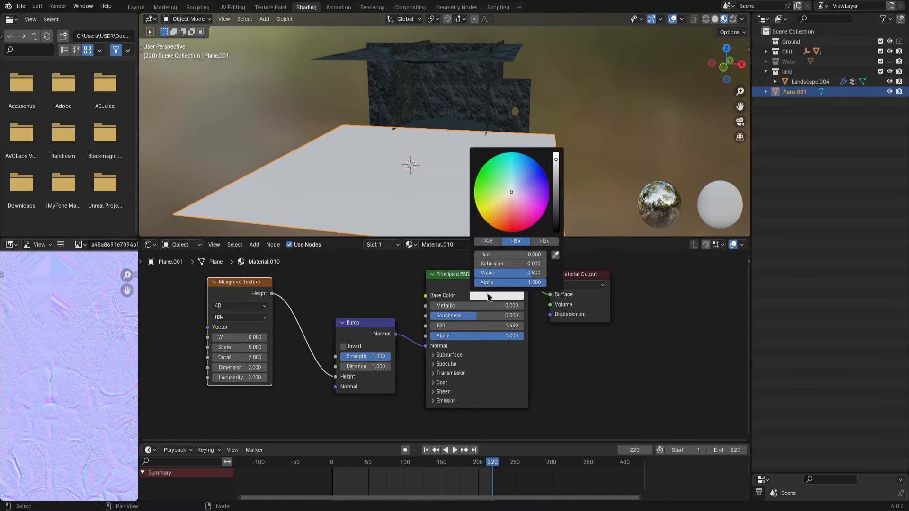
drag(556, 163, 556, 226)
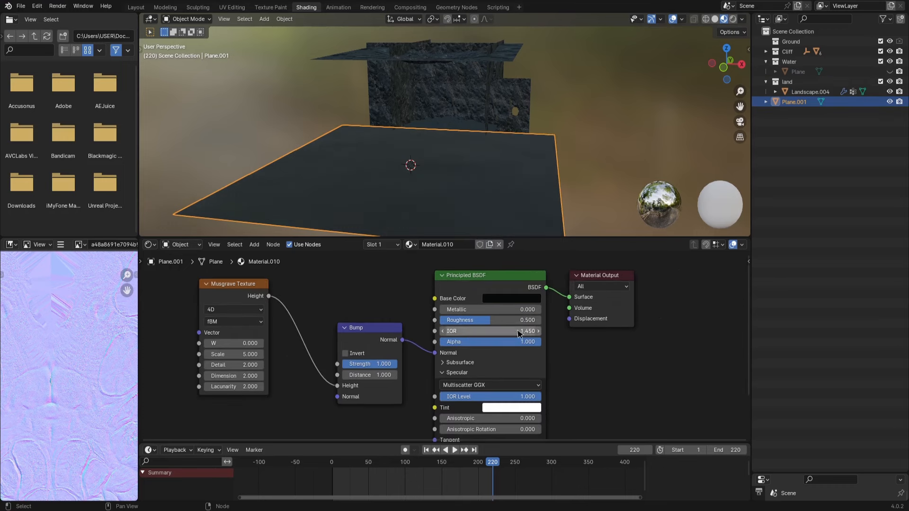
drag(488, 322, 440, 322)
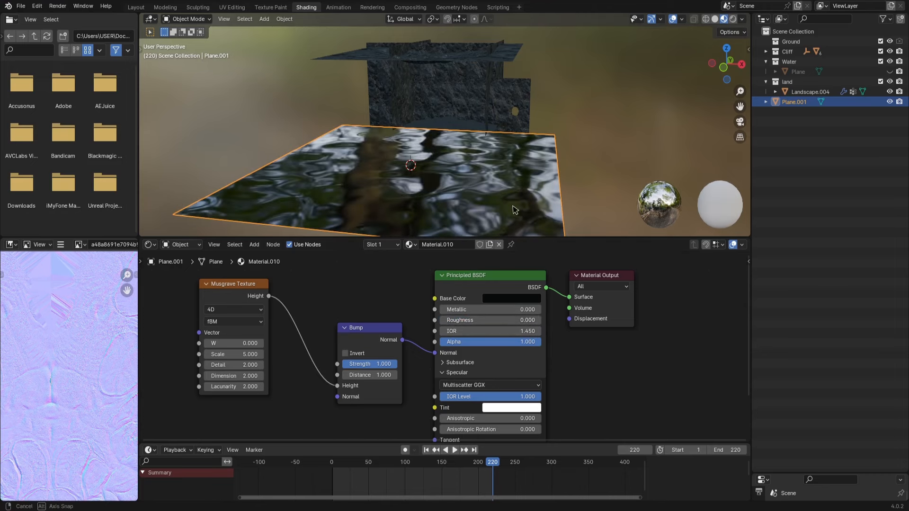
Set the Musgrave Texture's scale to 3, detail to 10 and dimension to 1.
mouse_move(515, 210)
middle_down()
mouse_move(497, 208)
mouse_move(515, 205)
middle_up()
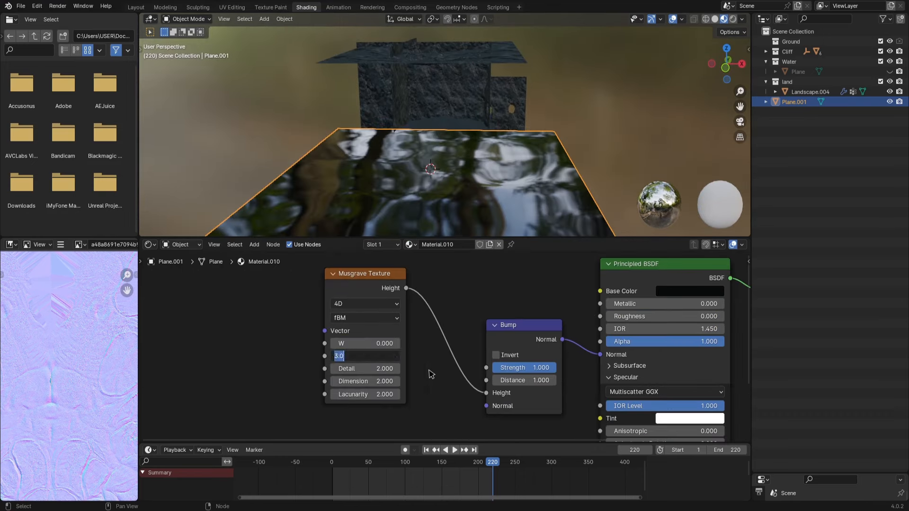
key(Return)
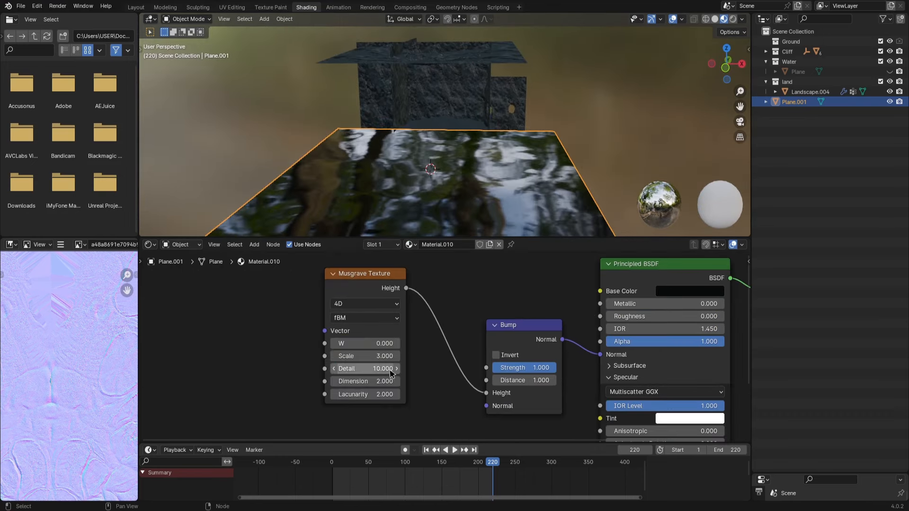
middle_drag(511, 180, 501, 172)
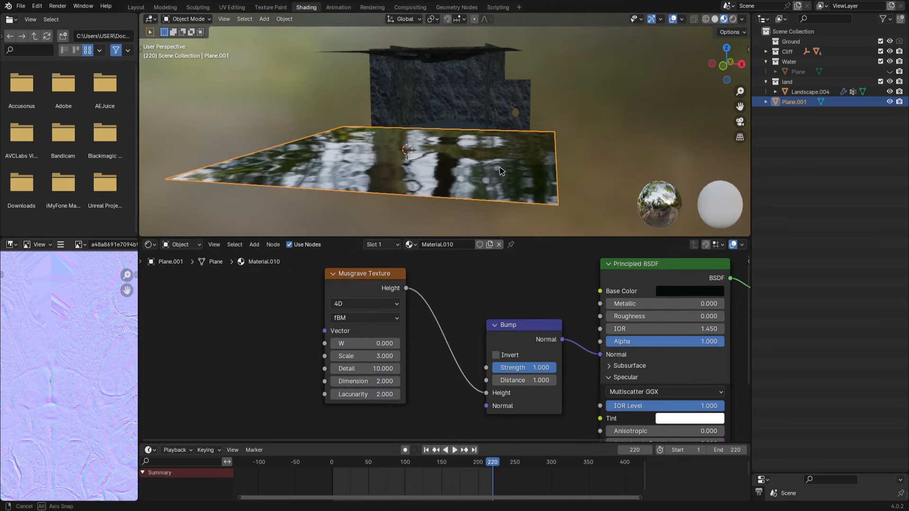
click(382, 382)
text(1)
key(Return)
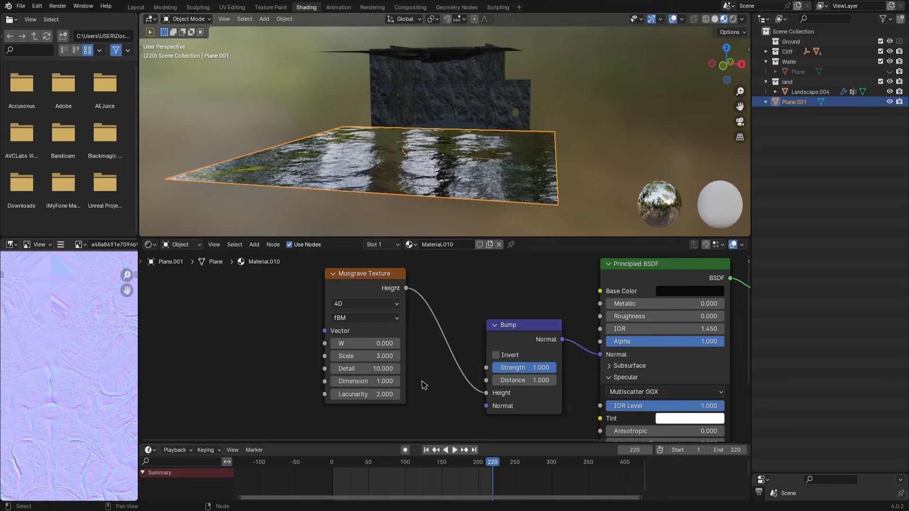
Add linked Texture Coordinate and Mapping nodes in front of the Musgrave Texture.
mouse_move(478, 190)
middle_down()
mouse_move(496, 185)
mouse_move(478, 187)
middle_up()
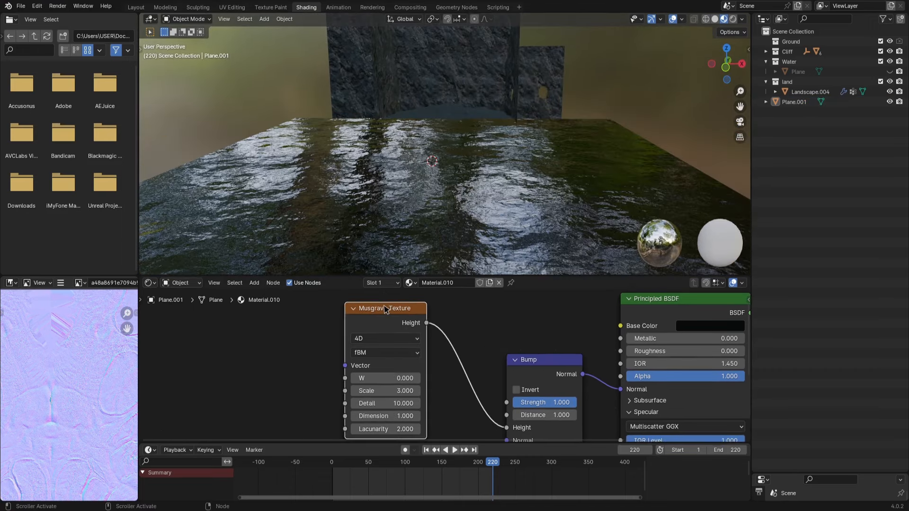
key(ctrl+t)
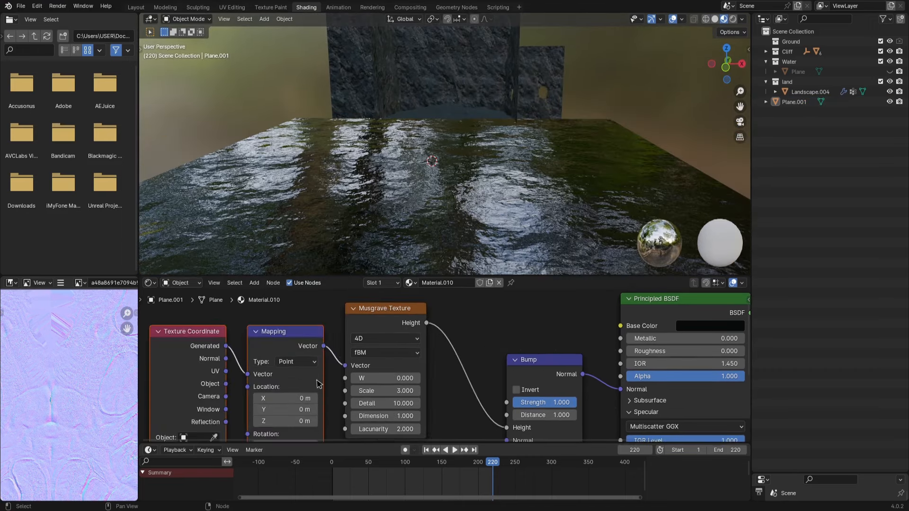
Keyframe the Mapping node's location with Z at 0 m on frame 1 and 0.1 m on frame 220.
middle_drag(379, 389, 473, 351)
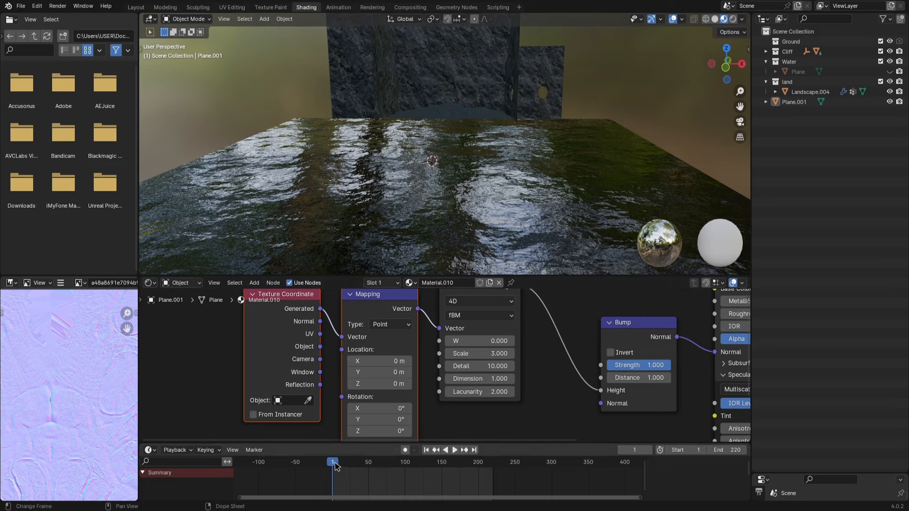
key(i)
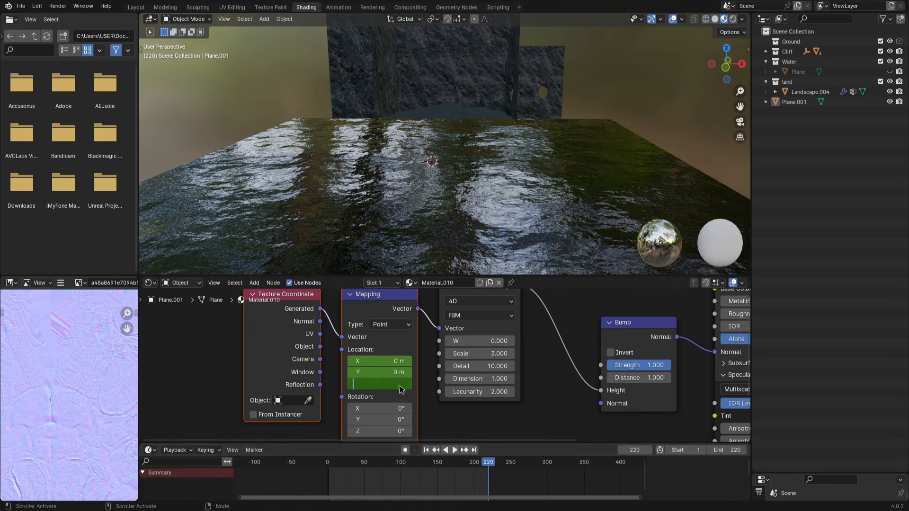
key(Return)
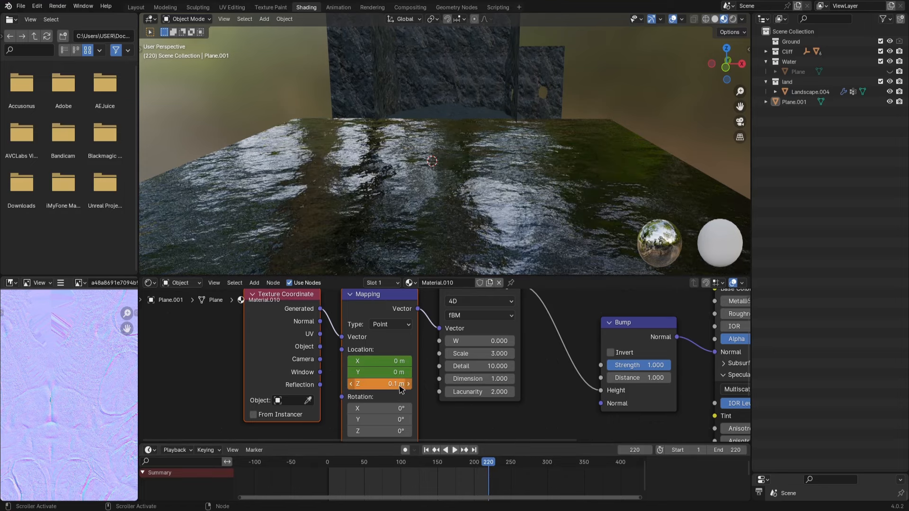
Play back and scrub through the animation to check how the water ripples move.
key(space)
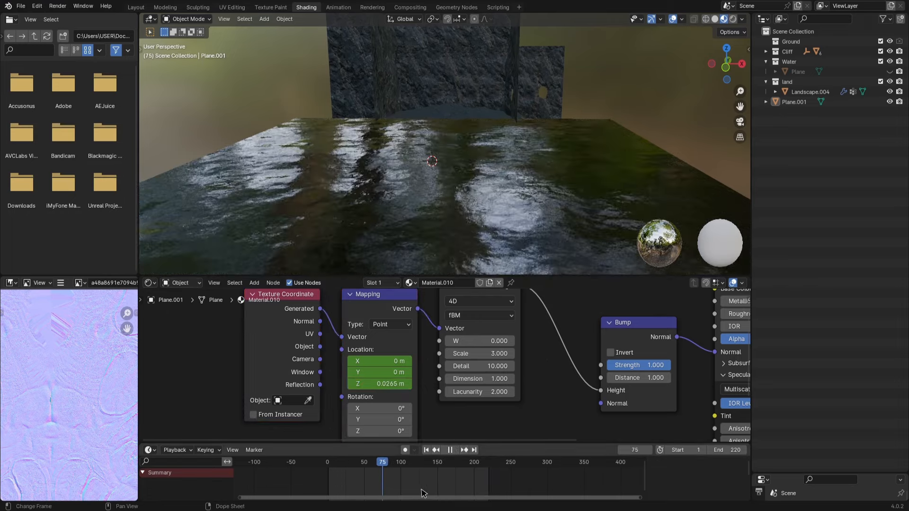
drag(477, 502, 427, 496)
key(space)
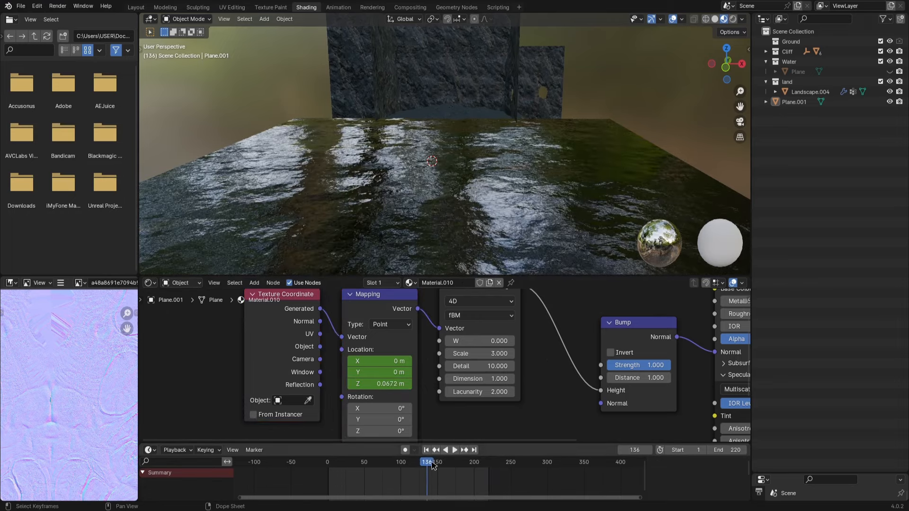
mouse_move(432, 463)
mouse_down()
mouse_move(443, 465)
mouse_move(376, 468)
mouse_move(422, 466)
mouse_up()
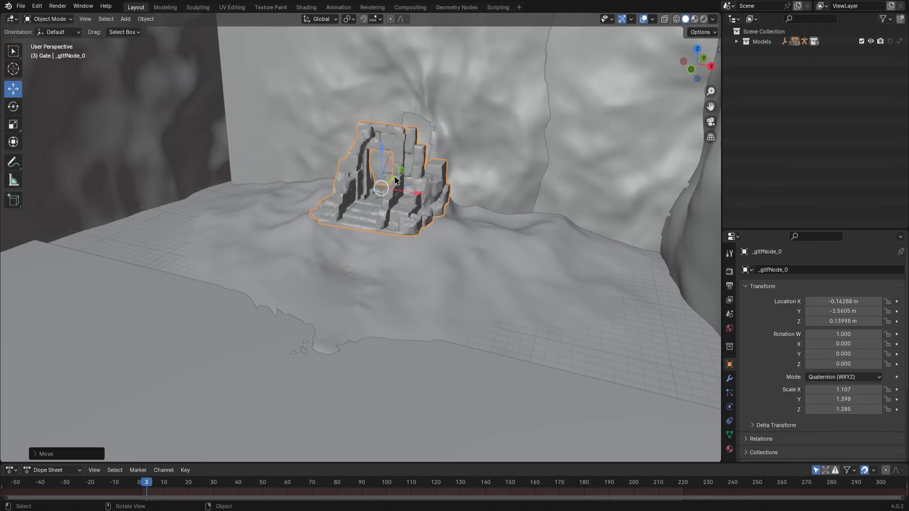
Position the ruined gate on the hill and lower a castle stairs section by about 2.2 m at its foot.
drag(381, 158, 384, 168)
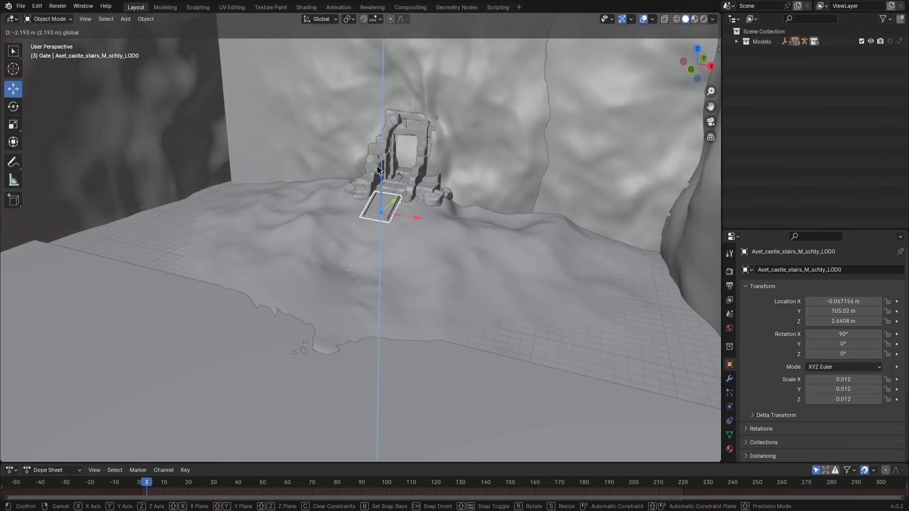
click(382, 166)
Place a large nature rock on each side of the stairs, duplicating the rock and lowering the copy by about 2.3 m.
click(316, 214)
key(shift+d)
key(z)
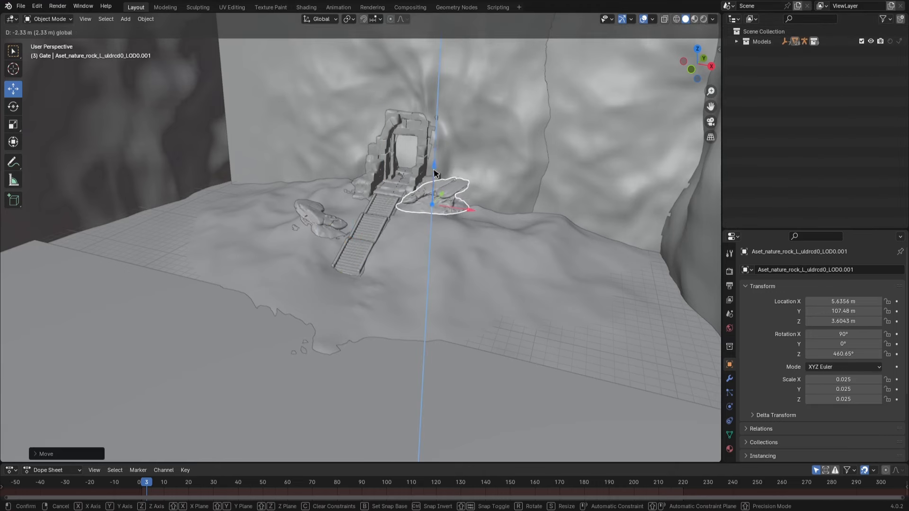
click(435, 173)
Position more rocks by the shoreline, beside the gate and on the slope, lowering the last XL rock by about 7.9 m.
click(229, 289)
key(g)
key(z)
drag(226, 281, 226, 282)
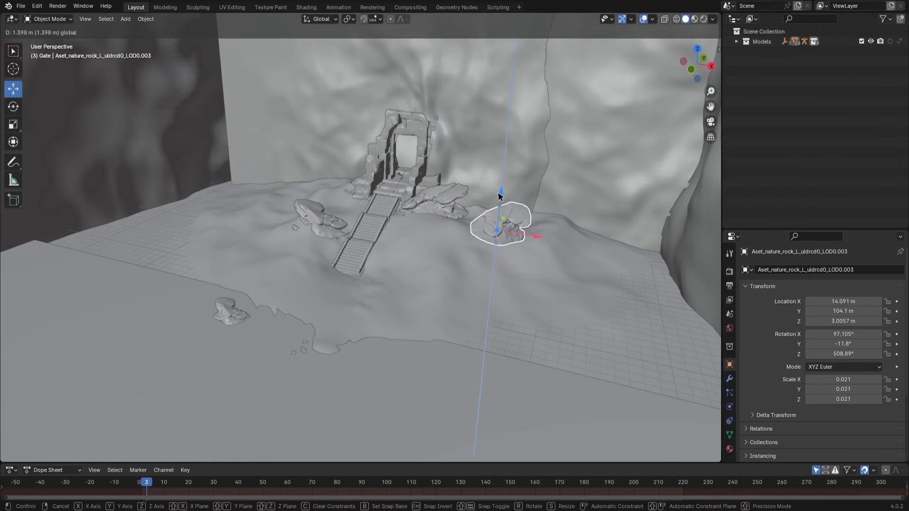
drag(500, 191, 499, 196)
drag(339, 193, 351, 183)
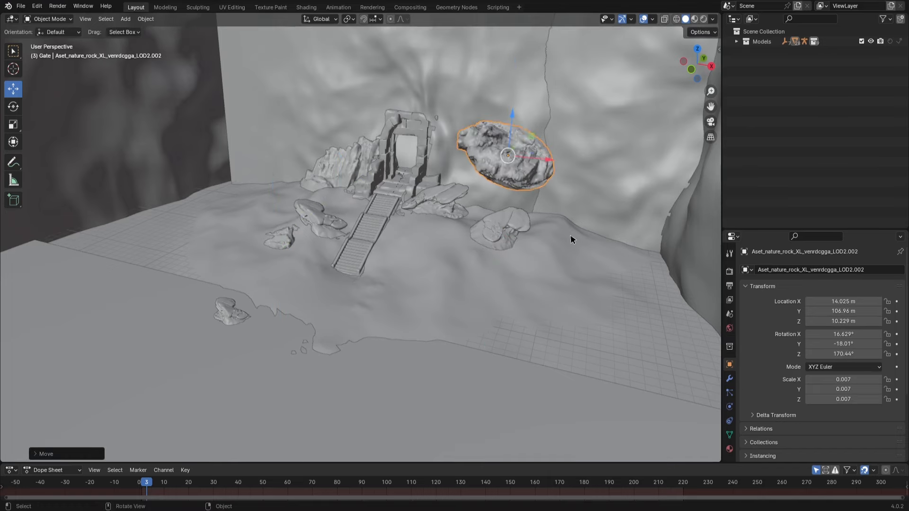
key(g)
key(z)
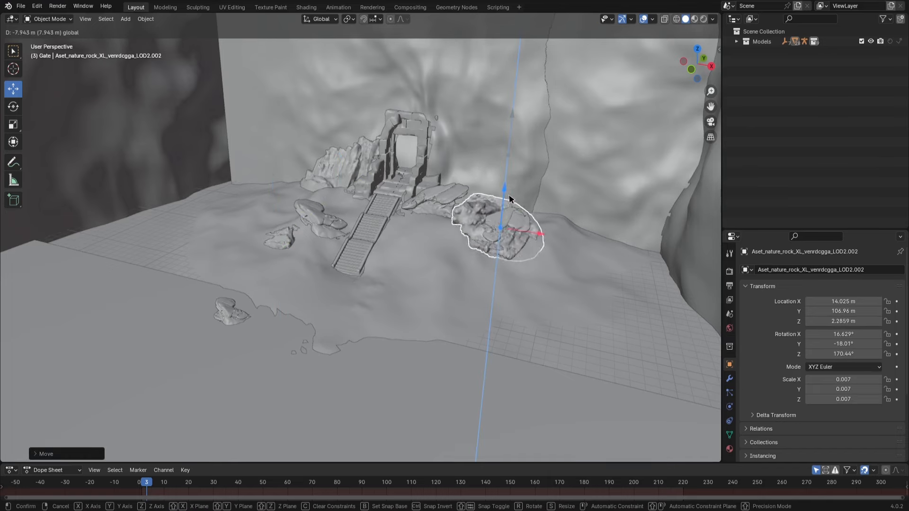
Lower the lying character's armature by about 2.9 m onto the ground below the stairs.
key(g)
key(z)
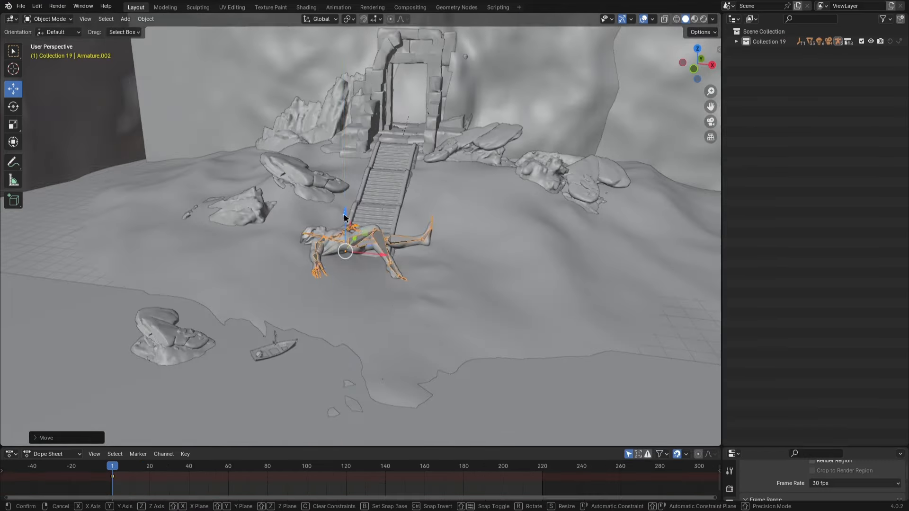
key(g)
key(z)
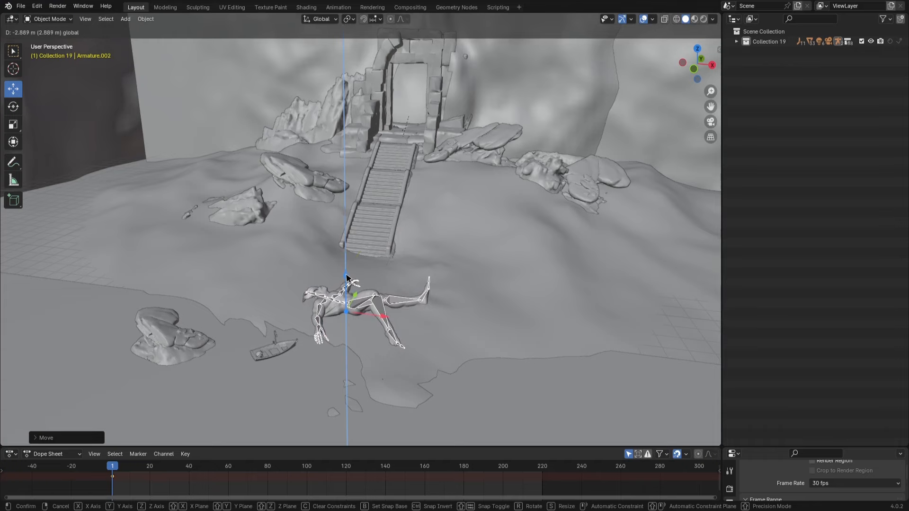
Rotate and move the axe so its blade sits at the lying character's neck with the handle tilted upward.
key(g)
key(z)
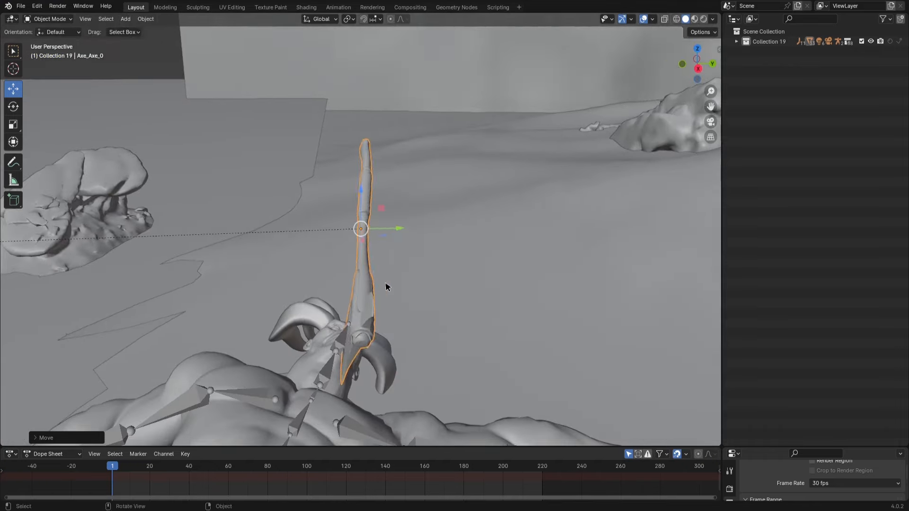
key(r)
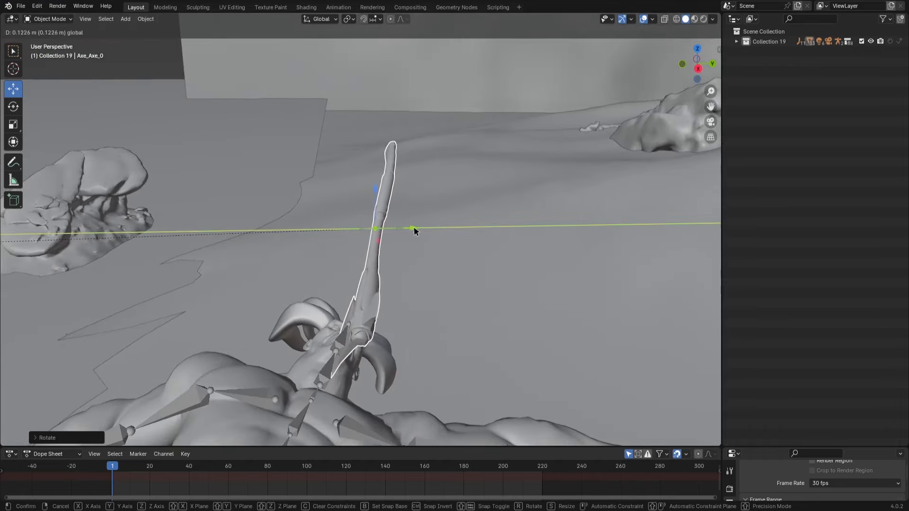
click(411, 226)
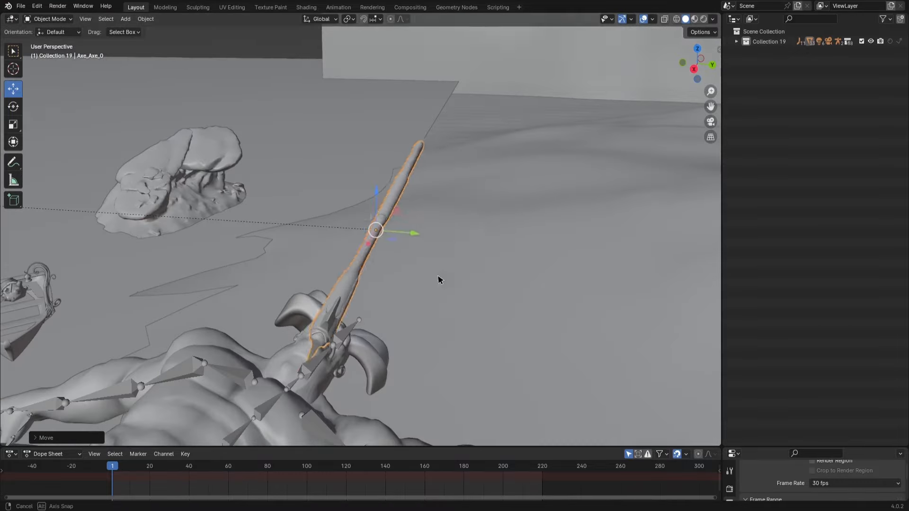
key(g)
key(z)
middle_drag(463, 252, 515, 314)
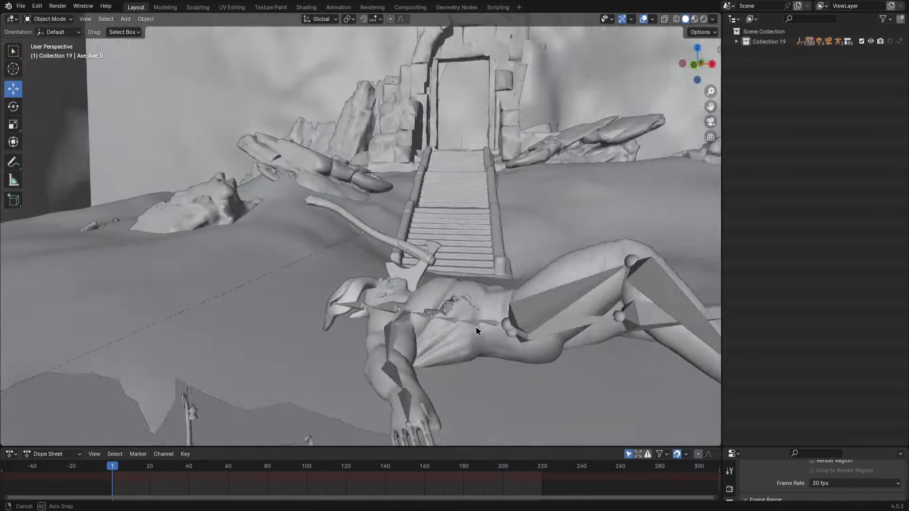
middle_drag(476, 325, 337, 294)
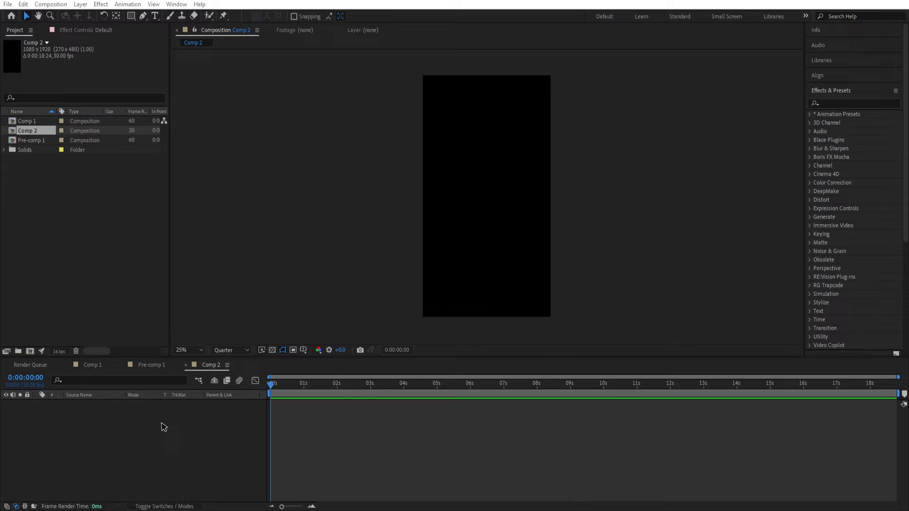
Switch to After Effects, add a black solid to Comp 2 and apply the Fractal Noise effect to it.
right_click(162, 427)
mouse_move(194, 303)
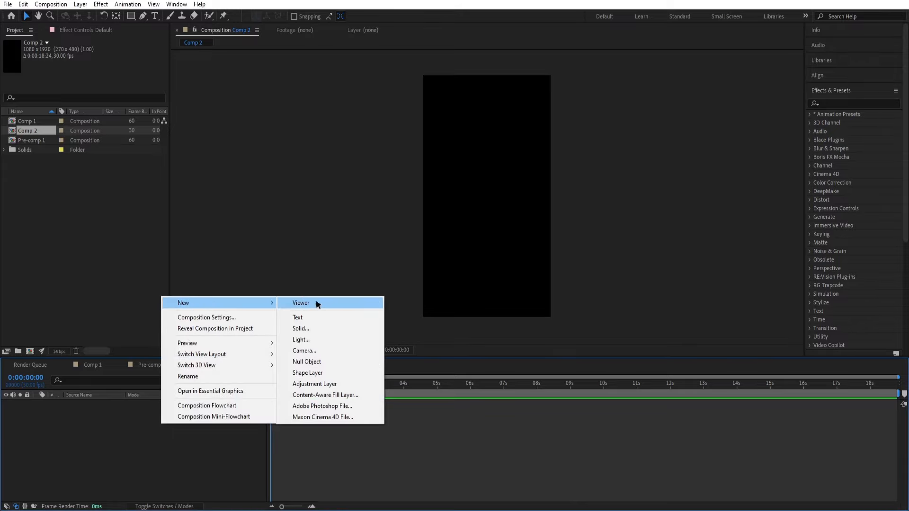
click(301, 328)
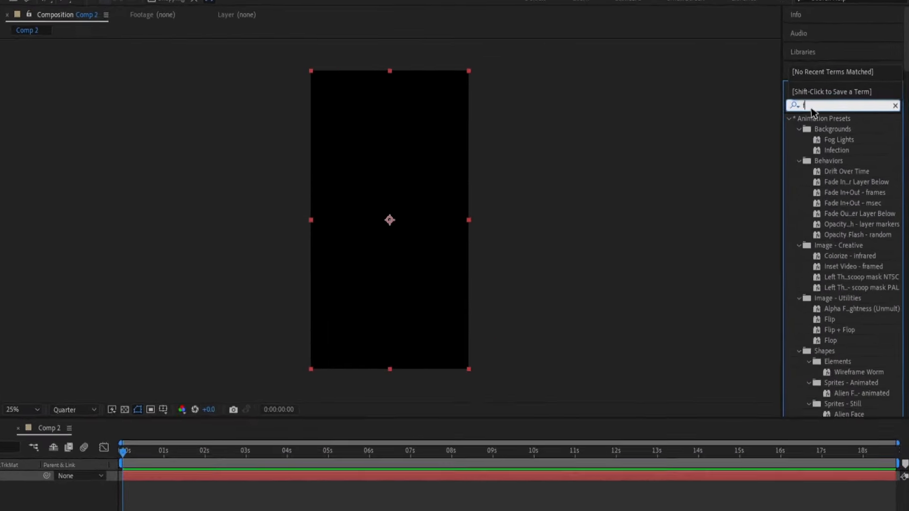
text(ractal)
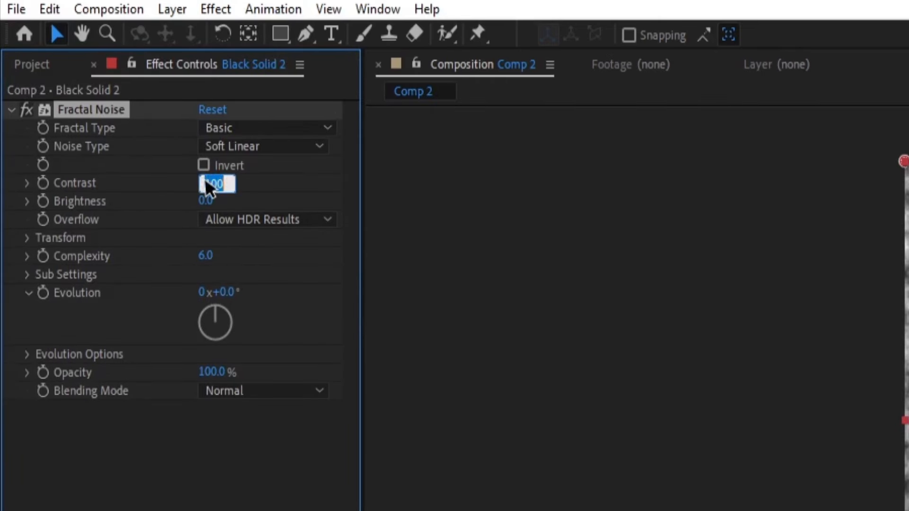
Set the Fractal Noise contrast to 400, brightness to -70 and transform scale to 85.
key(Return)
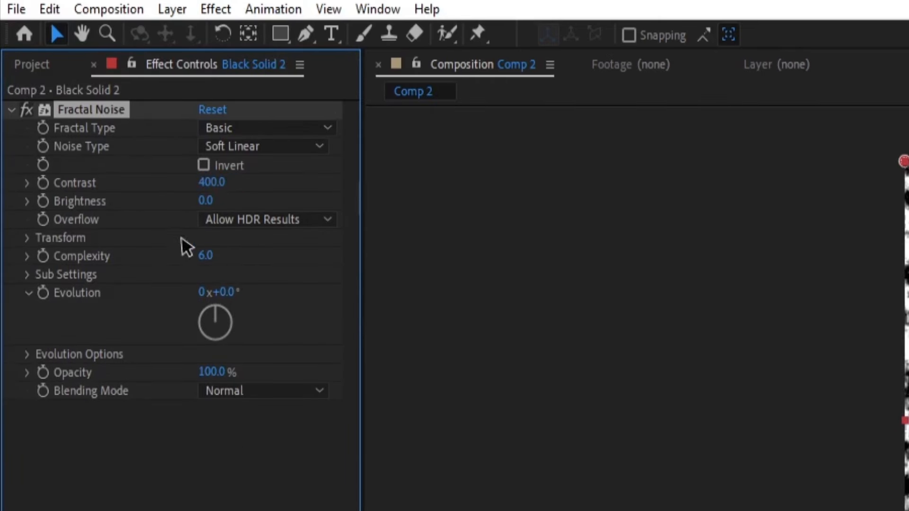
text(-70)
key(Return)
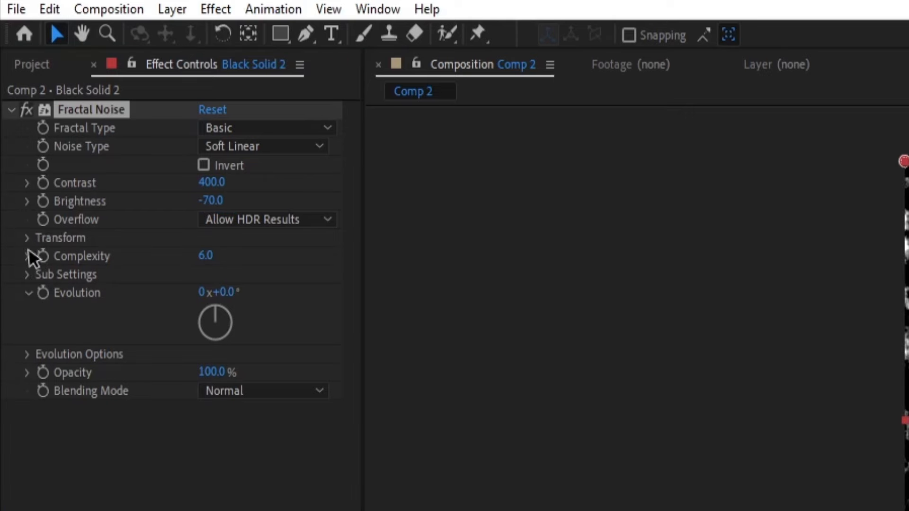
click(27, 238)
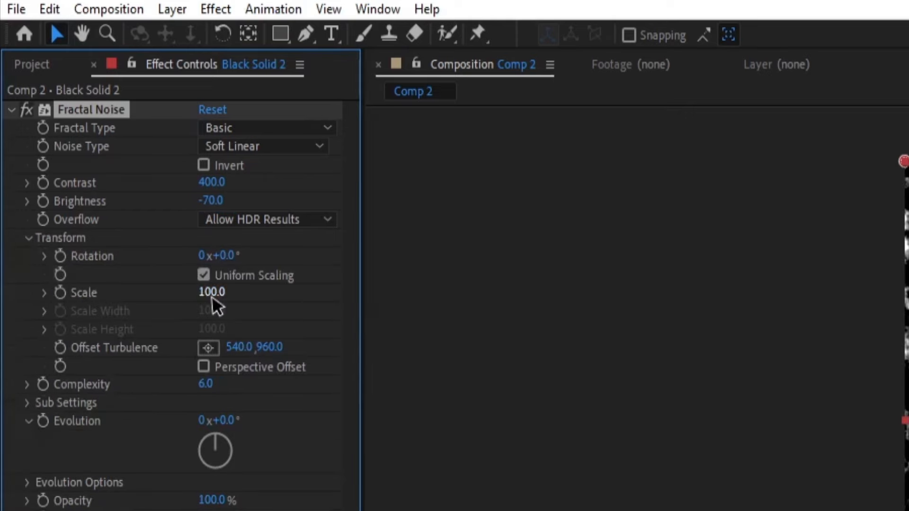
text(85)
key(Return)
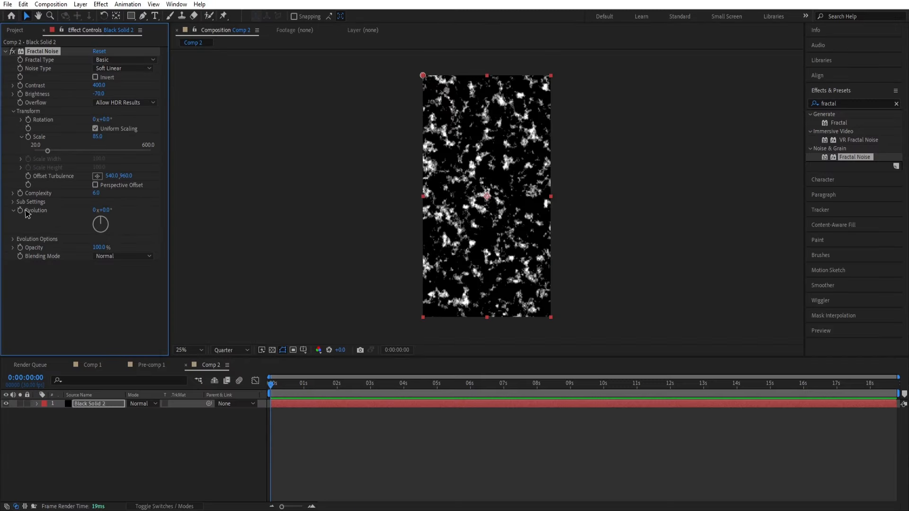
Add the expression time*200 to the Fractal Noise Evolution property.
alt+click(21, 210)
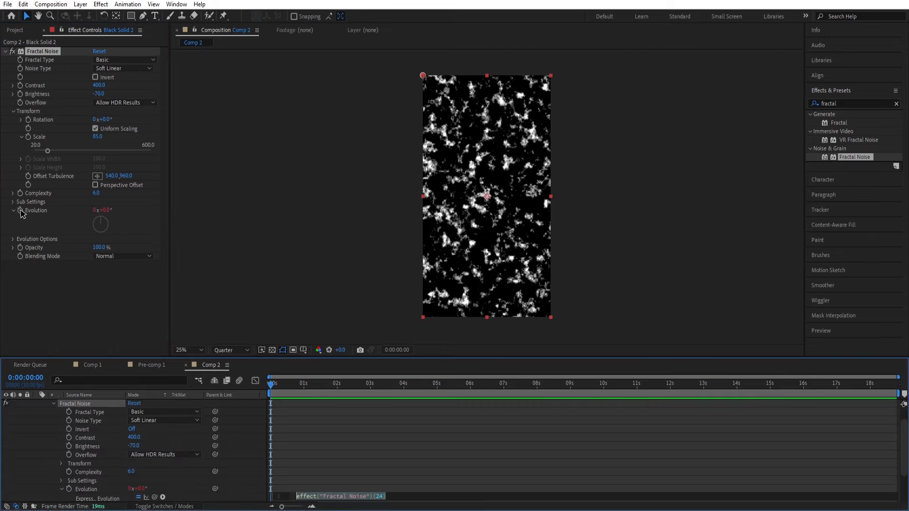
scroll(376, 474, down, 2)
scroll(412, 442, up, 3)
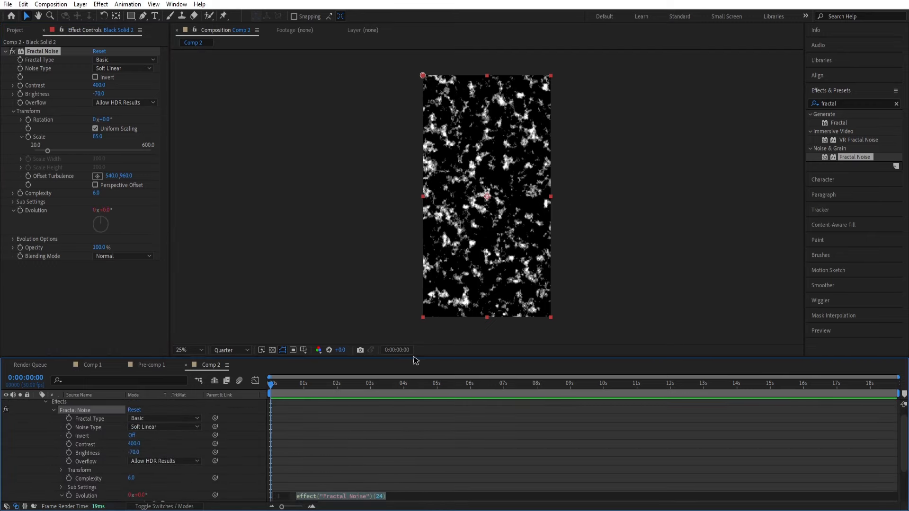
drag(415, 361, 416, 304)
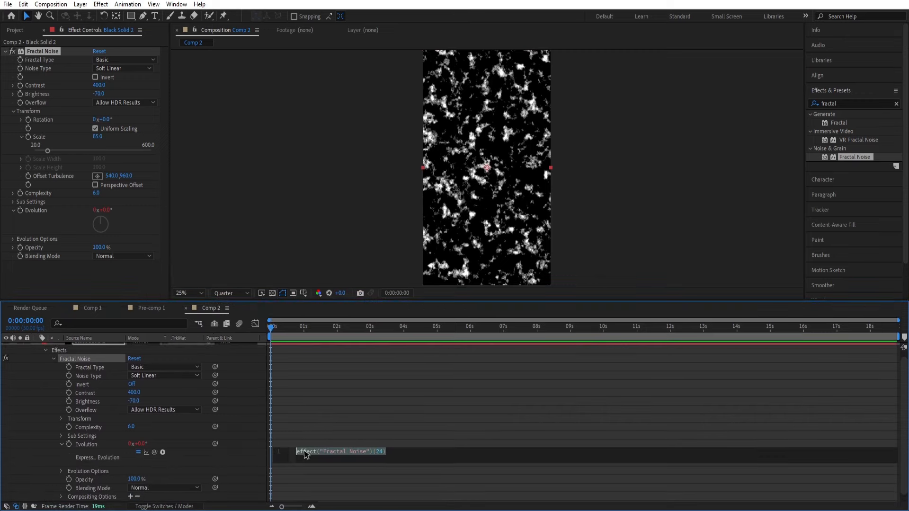
text(time*200)
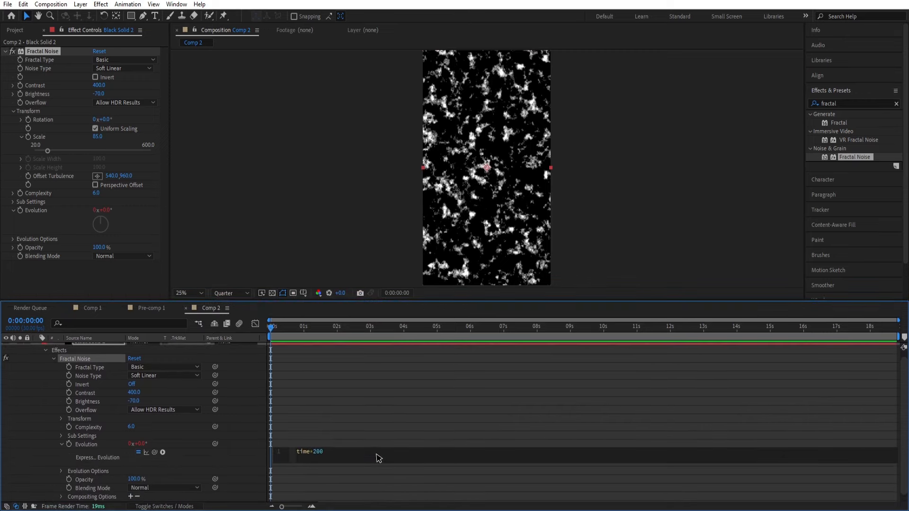
click(344, 363)
Preview the noise and start keyframing Offset Turbulence at 0:00:00:00 with the value 540, 960.
key(space)
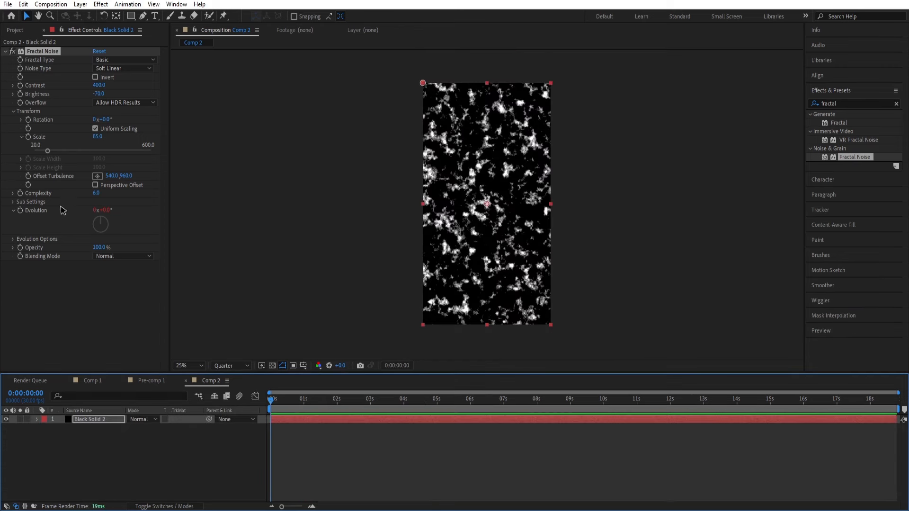
click(29, 177)
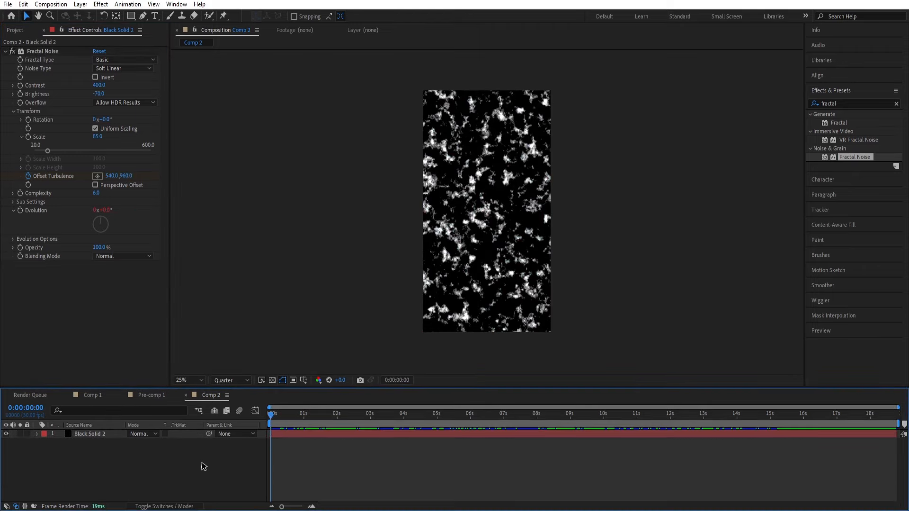
Add an adjustment layer above the black solid in Comp 2.
right_click(203, 466)
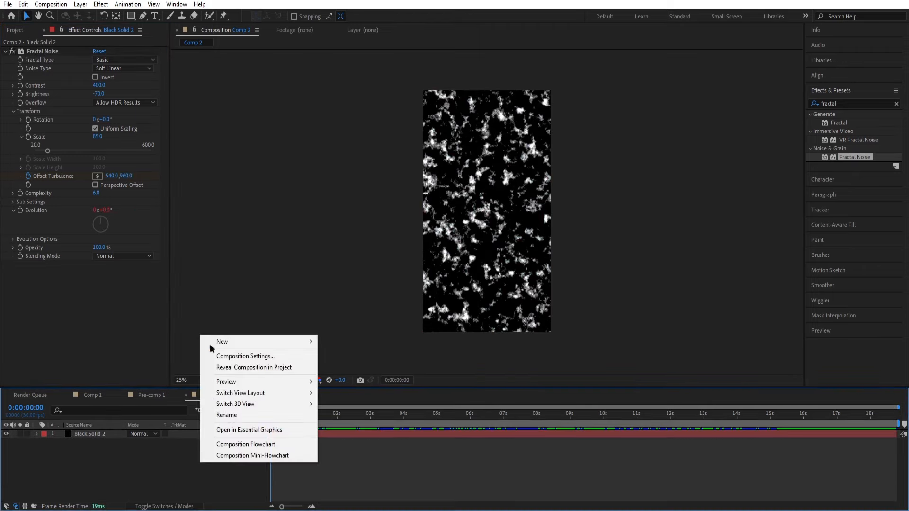
mouse_move(244, 345)
click(354, 423)
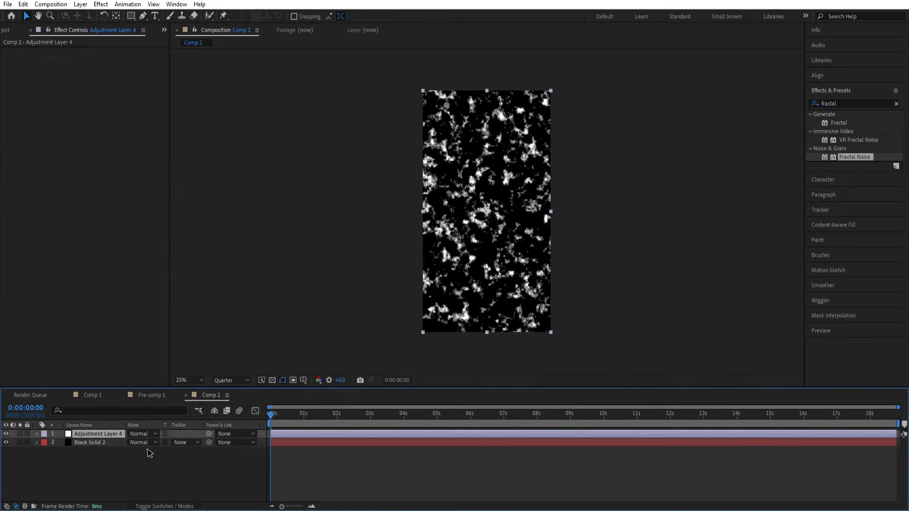
Apply the CC Glass effect to the adjustment layer above the black solid, with Height 18 and Displacement -246.
text(cc gla)
drag(838, 104, 303, 433)
click(96, 94)
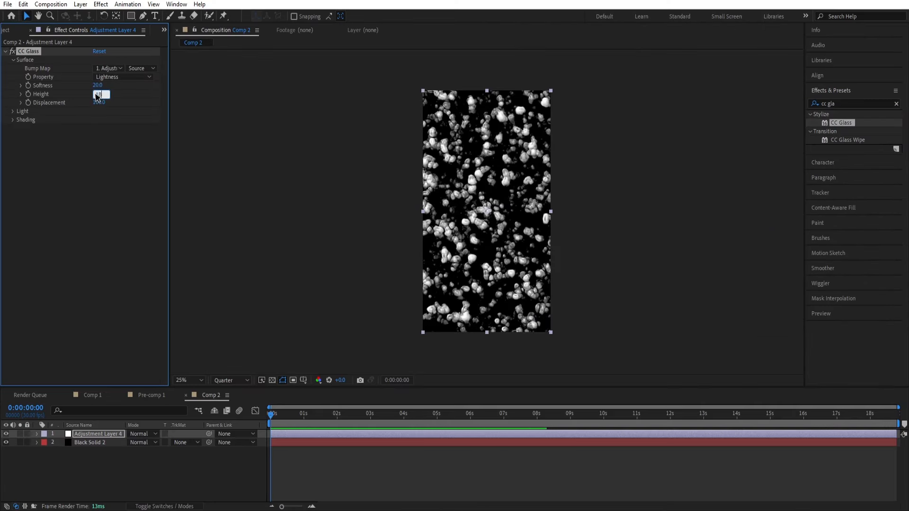
text(18)
key(Return)
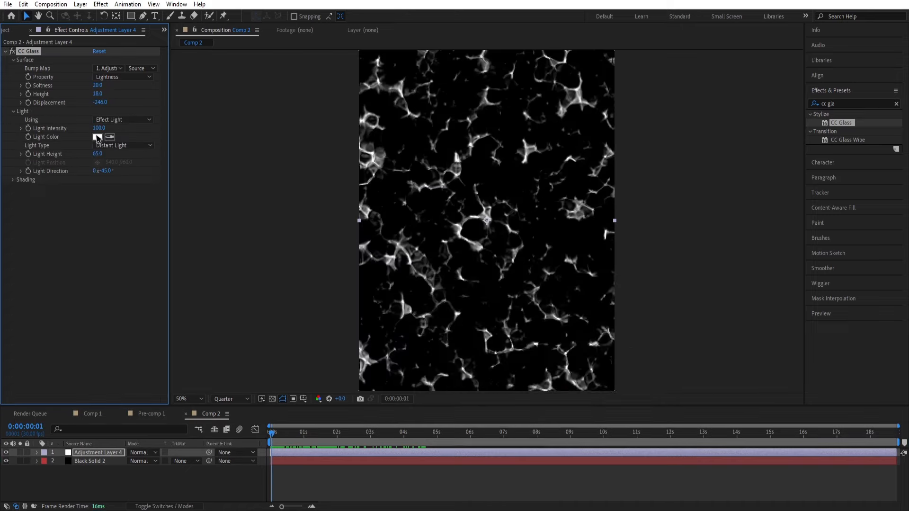
Set the CC Glass light color to cyan 2DE9FF.
click(97, 137)
drag(570, 428, 570, 364)
click(535, 301)
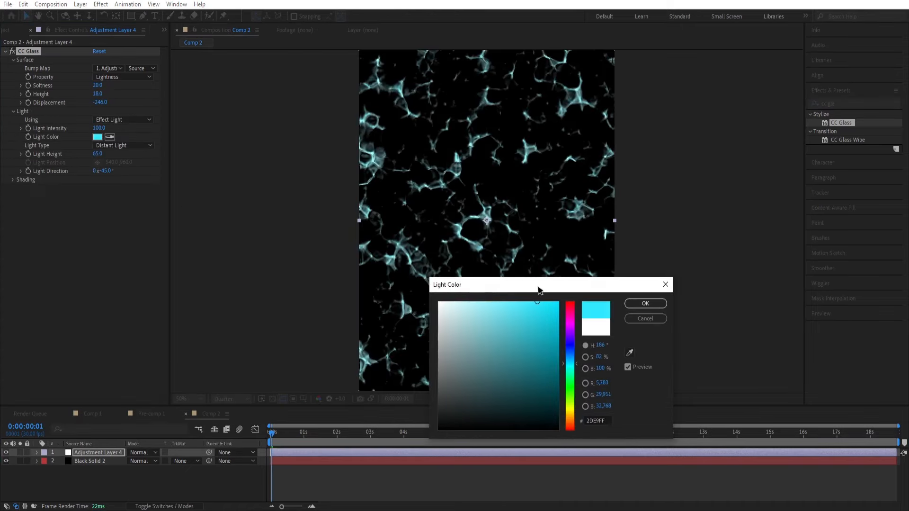
click(647, 306)
Add the CC Vector Blur and Glow effects to the same adjustment layer.
drag(849, 102, 785, 102)
text(vector)
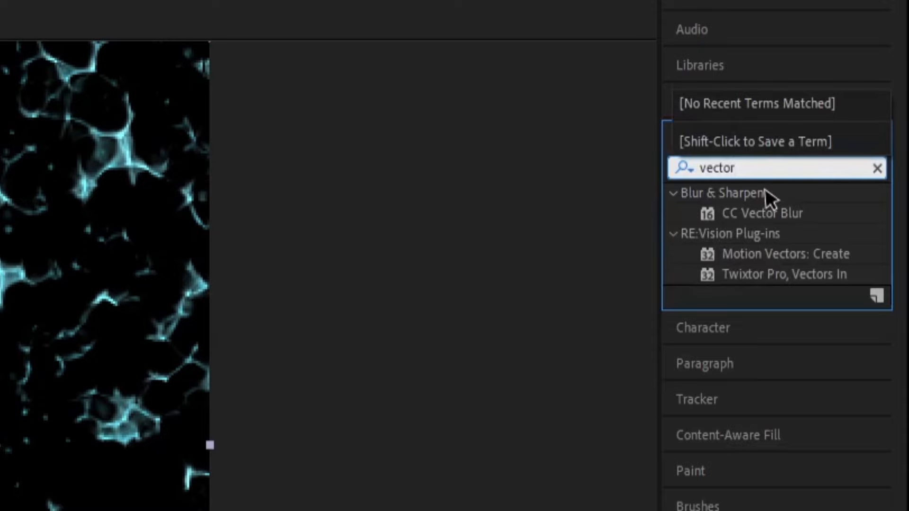
double_click(762, 213)
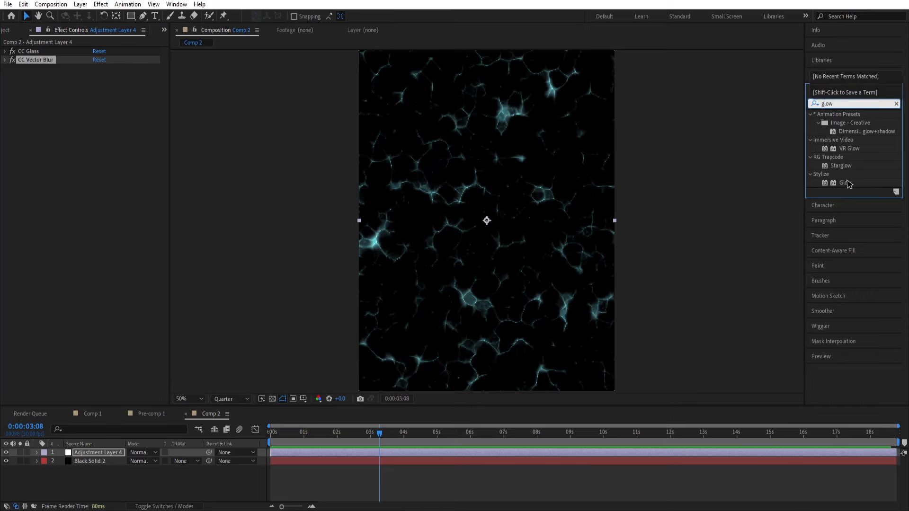
double_click(845, 183)
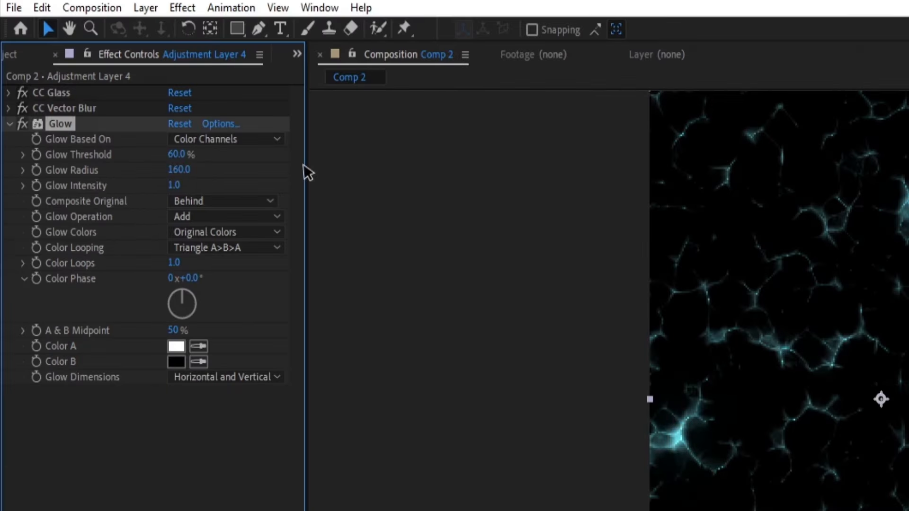
Add the Heat Distortion effect to the adjustment layer and set its Heat Amount to 10.
text(hea)
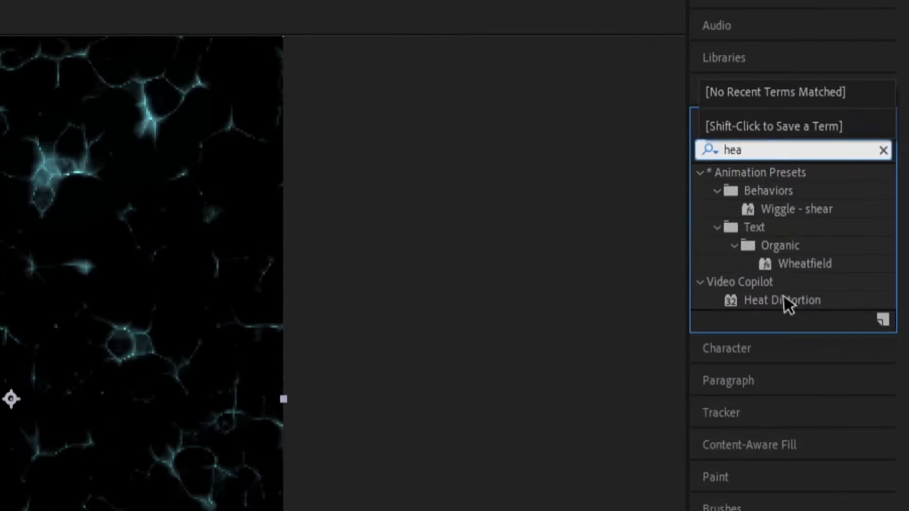
double_click(786, 301)
click(211, 224)
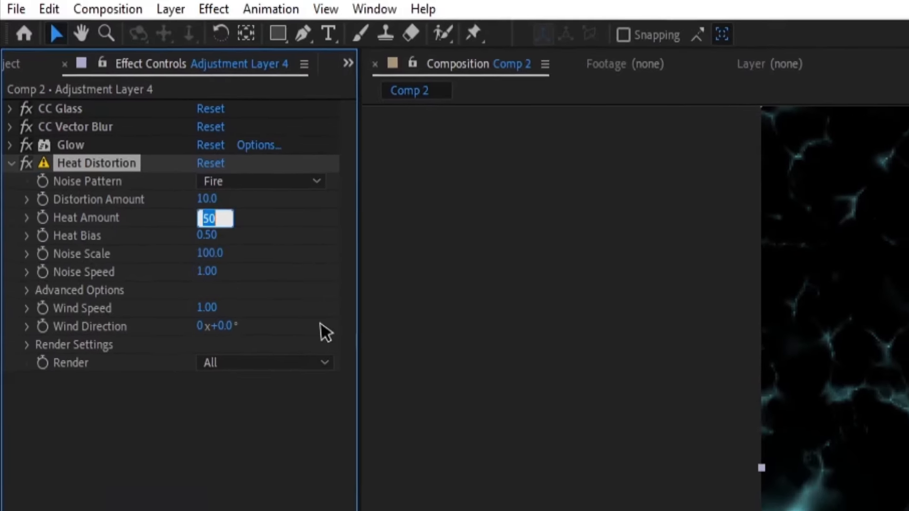
text(10)
key(Return)
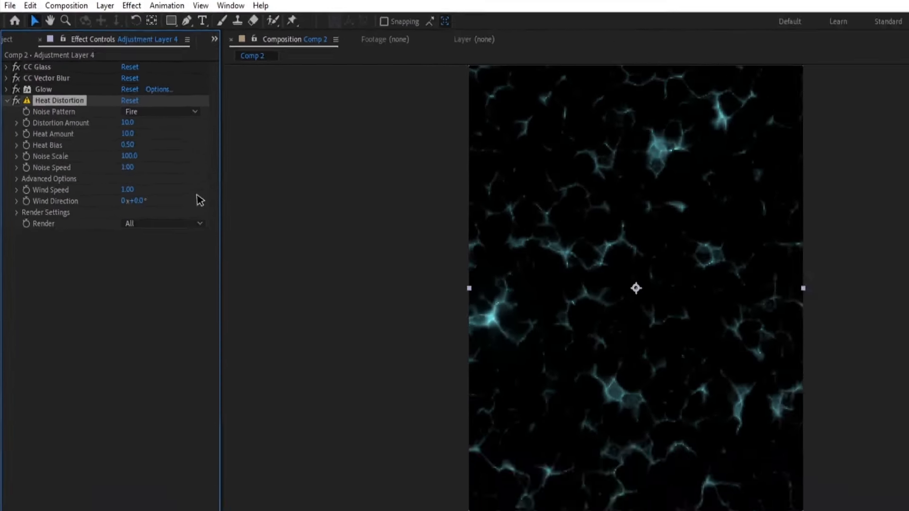
Create a second adjustment layer and apply the Color Correction Exposure effect with Exposure set to 5.
right_click(239, 456)
mouse_move(203, 354)
click(332, 433)
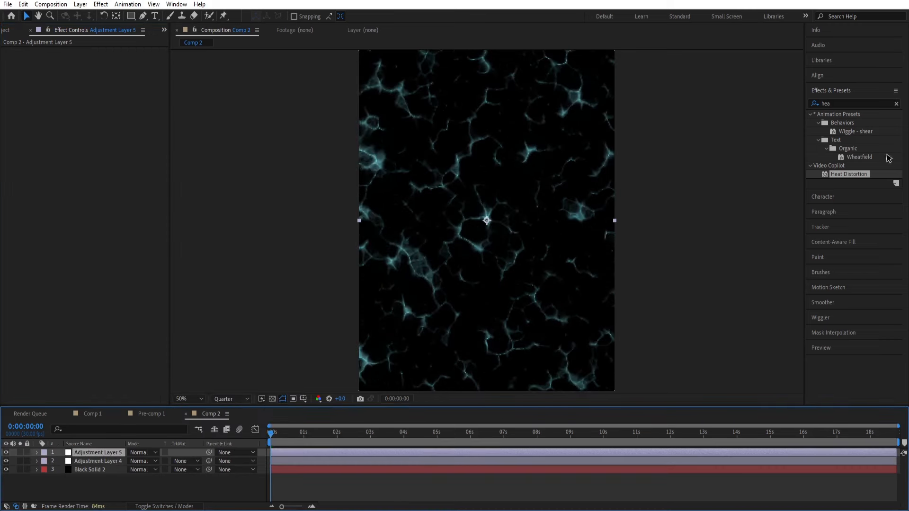
click(837, 104)
text(expo)
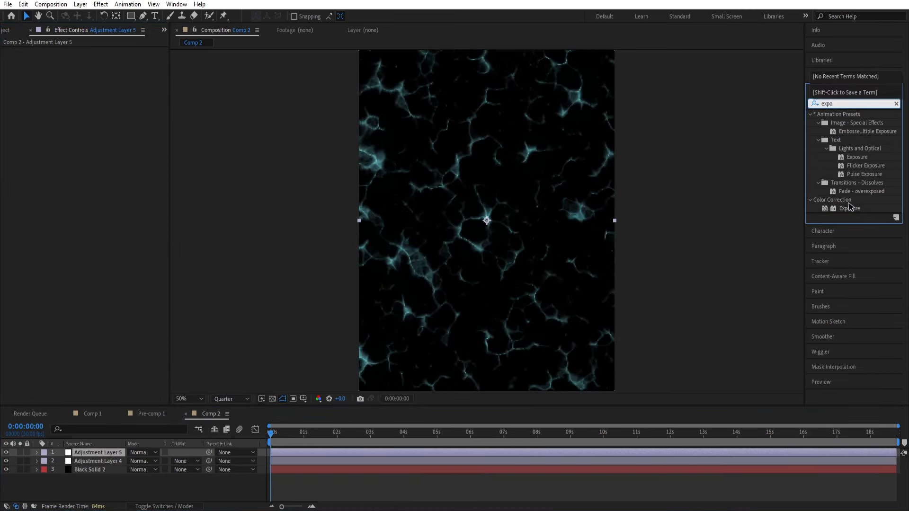
drag(850, 208, 250, 452)
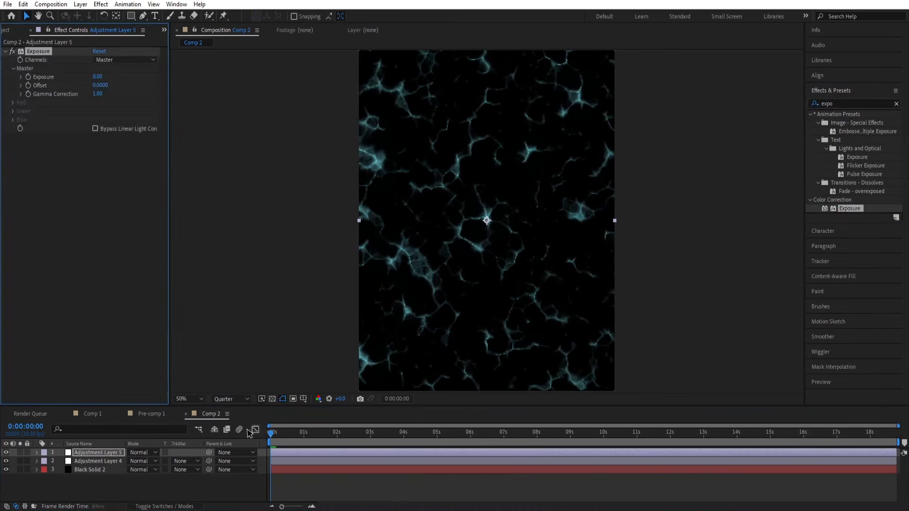
text(5)
Add a third adjustment layer at the top of the Comp 2 layer stack.
right_click(189, 485)
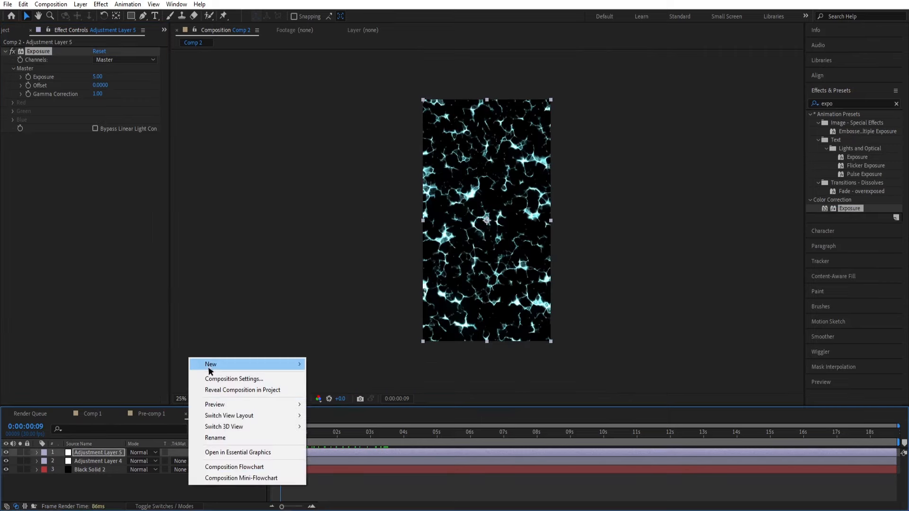
mouse_move(207, 366)
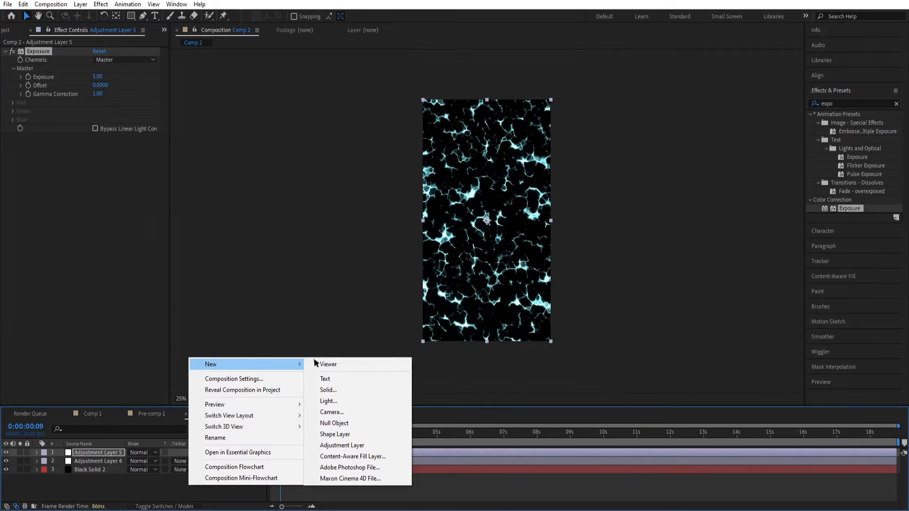
click(344, 446)
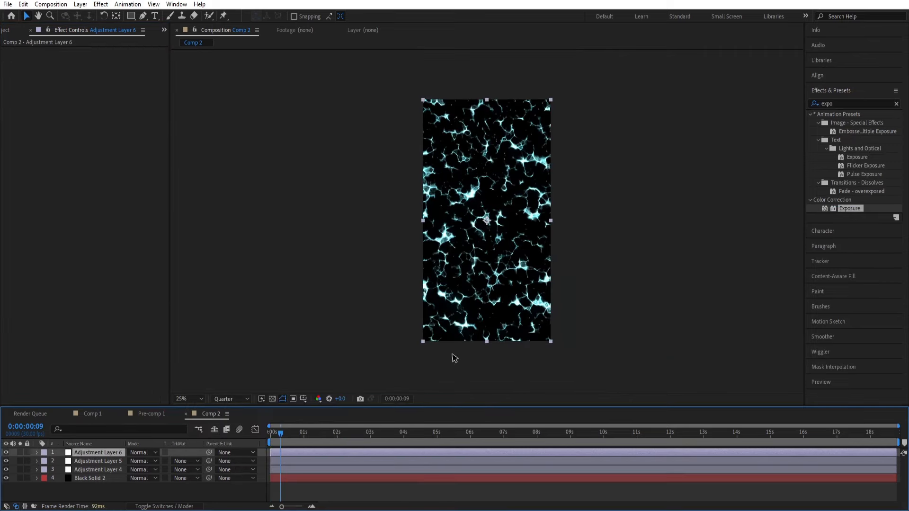
Draw a closed rectangular mask with the Pen tool along the four corners of the frame on the new adjustment layer.
click(269, 93)
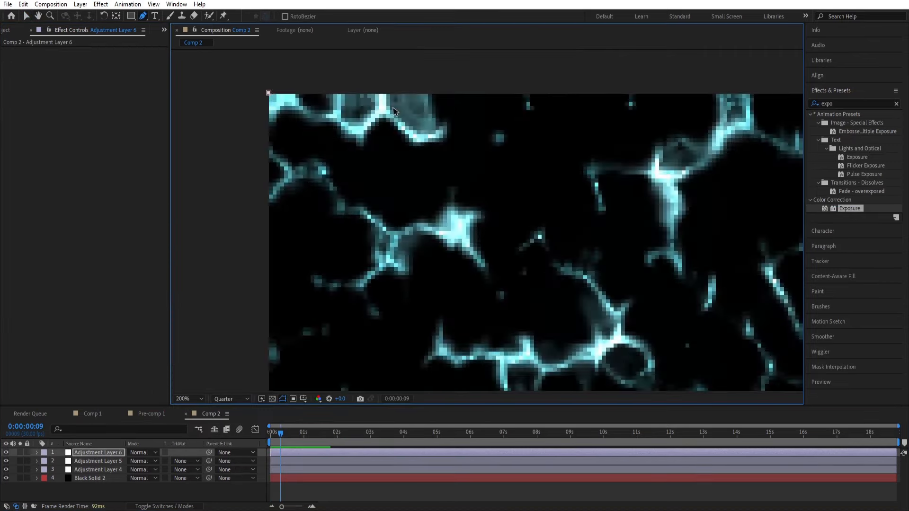
middle_drag(757, 190, 237, 189)
click(607, 92)
scroll(627, 77, down, 2)
middle_drag(549, 374, 540, 220)
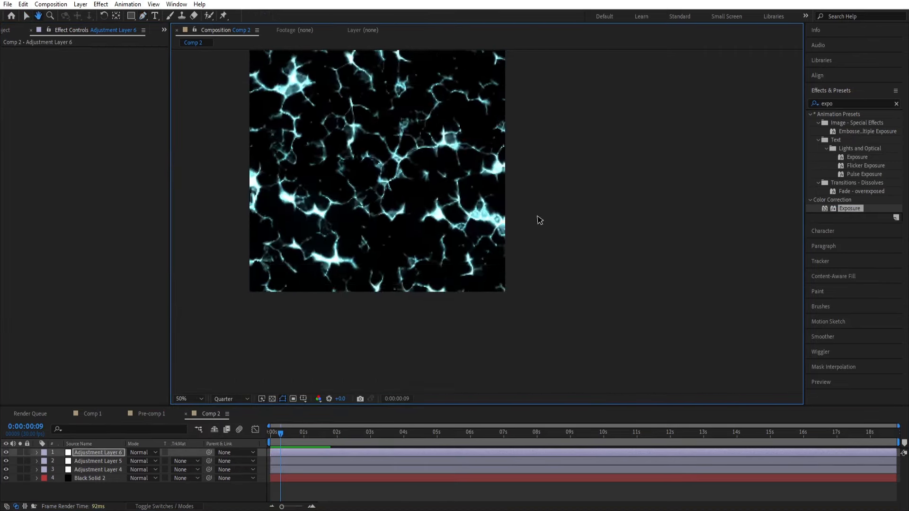
scroll(534, 286, up, 2)
click(420, 307)
middle_drag(420, 307, 905, 332)
click(397, 322)
middle_drag(441, 115, 449, 377)
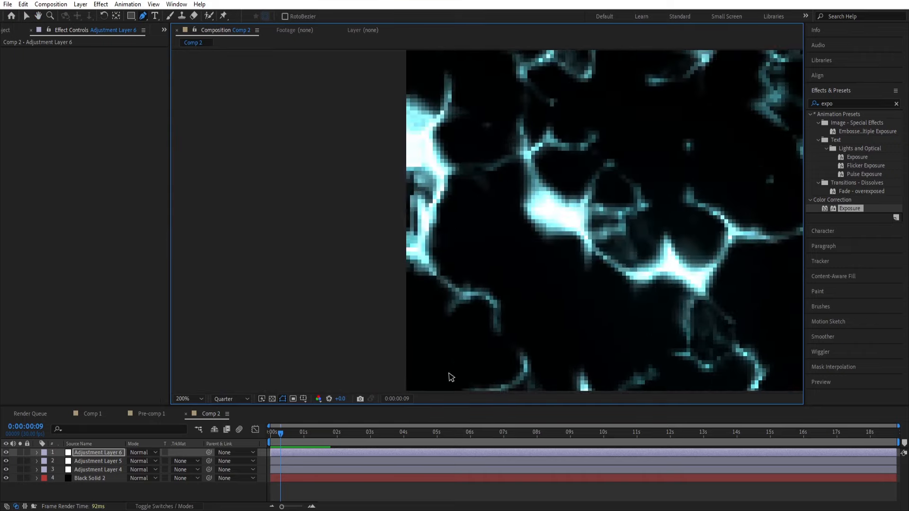
scroll(477, 201, down, 4)
scroll(564, 266, down, 2)
middle_drag(565, 266, 444, 142)
key(v)
Apply the Video Copilot Saber effect to the masked adjustment layer.
click(835, 103)
text(saber)
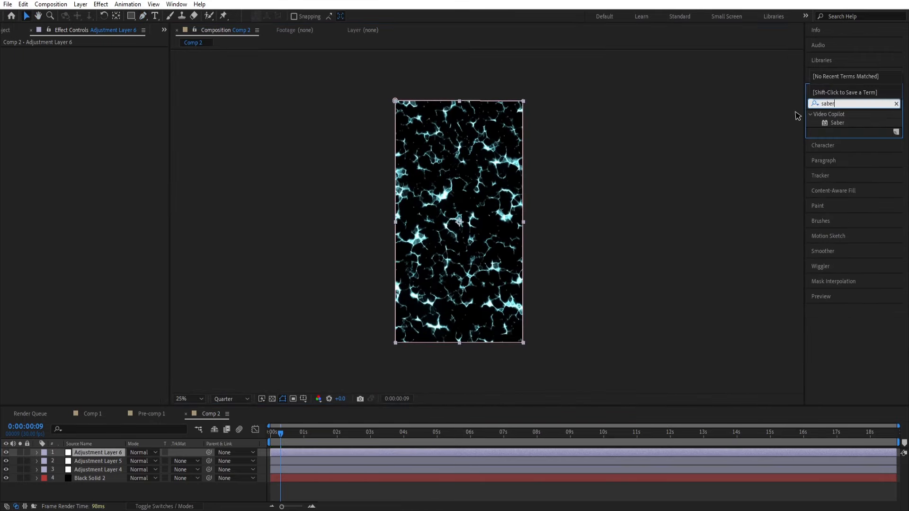
drag(832, 124, 87, 453)
Set the Saber Core Type to Layer Masks and the masked layer's blending mode to Screen.
click(13, 137)
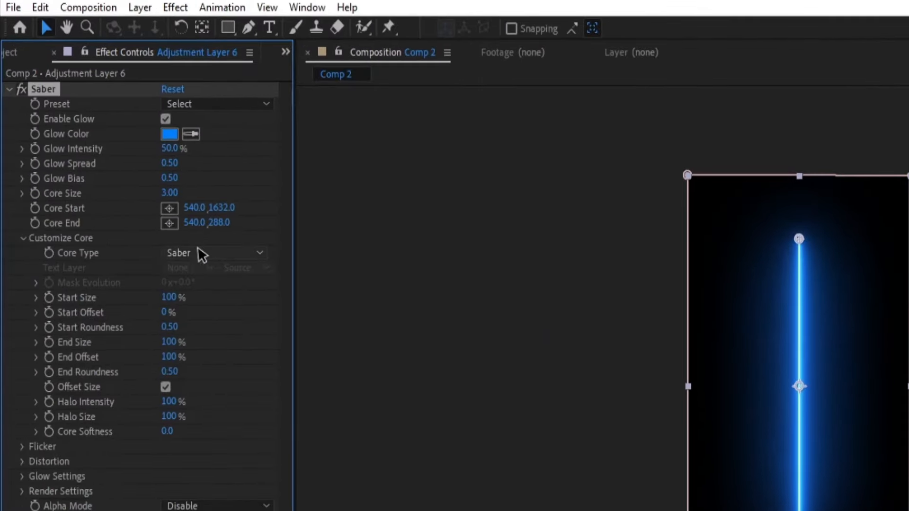
click(202, 254)
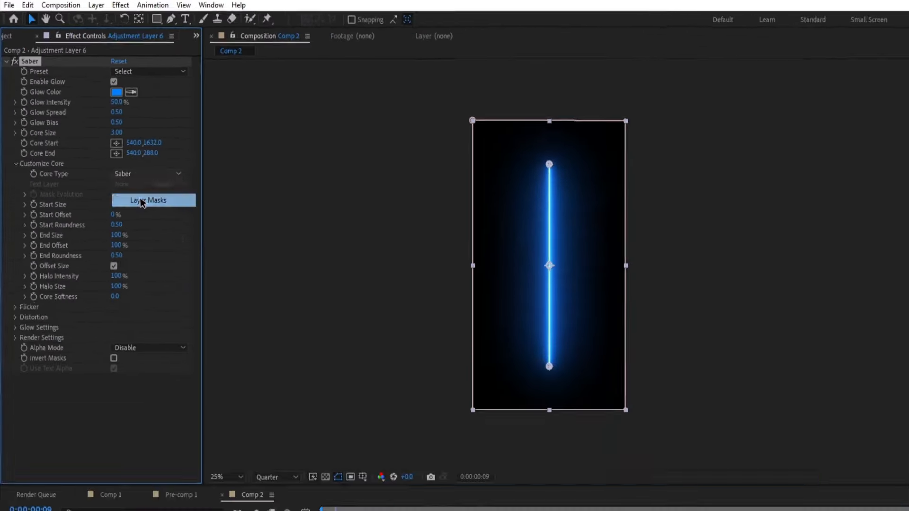
click(215, 291)
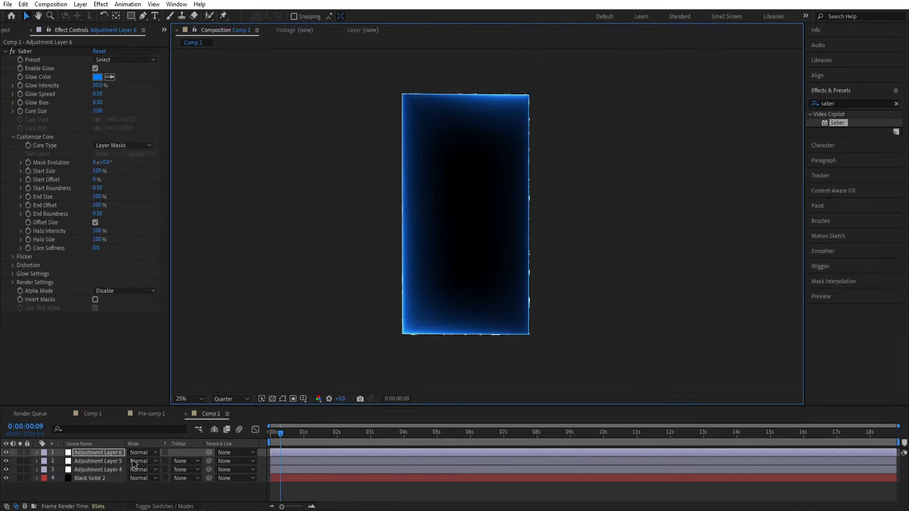
click(146, 454)
click(157, 137)
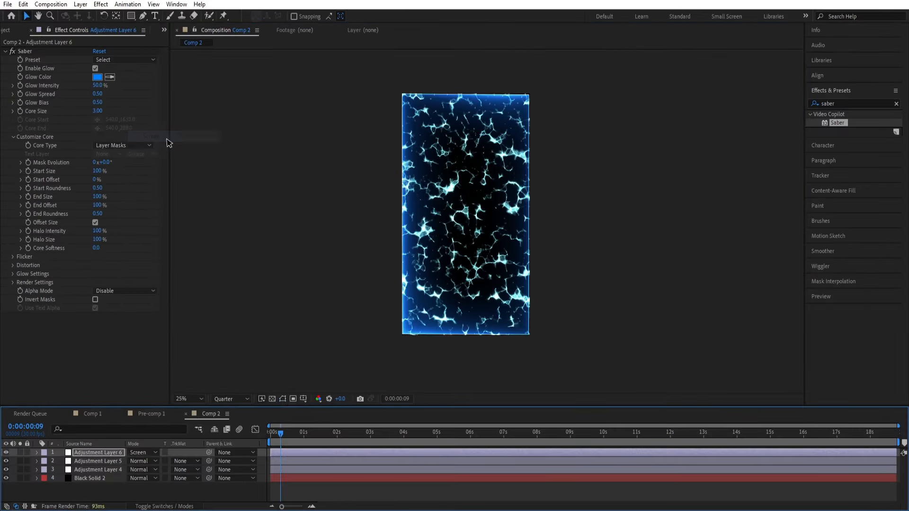
Choose the Fractal preset for Saber and set its glow color to cyan 00FFF6.
click(205, 115)
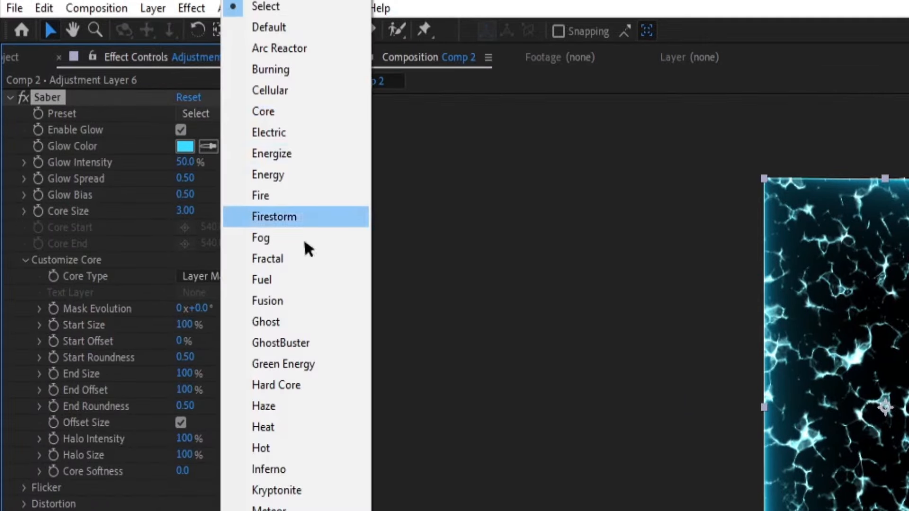
click(304, 259)
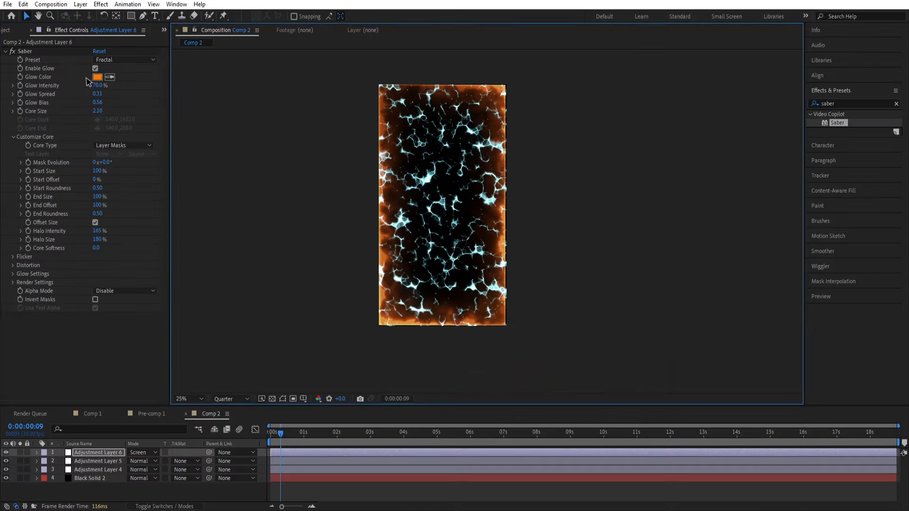
click(186, 147)
drag(576, 424, 577, 398)
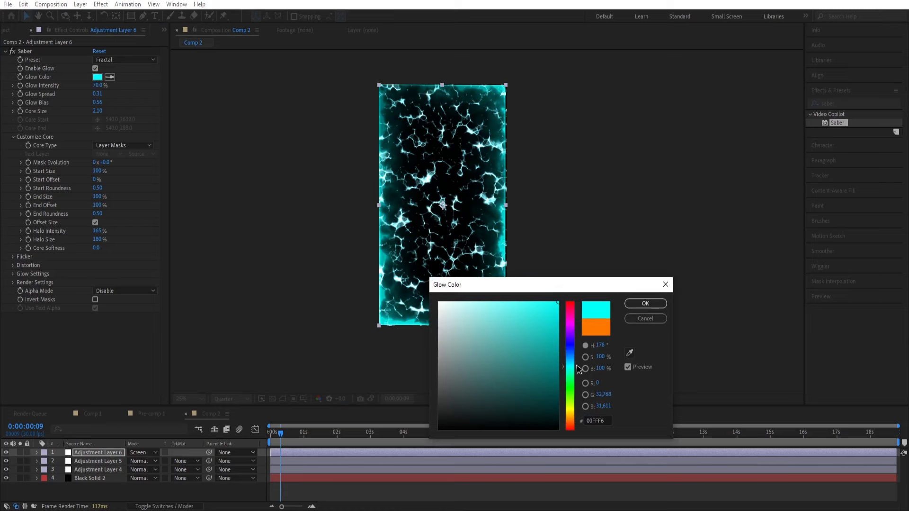
click(645, 304)
Duplicate the Saber adjustment layer, enlarge the copy slightly beyond the frame and preview the animation.
key(ctrl+d)
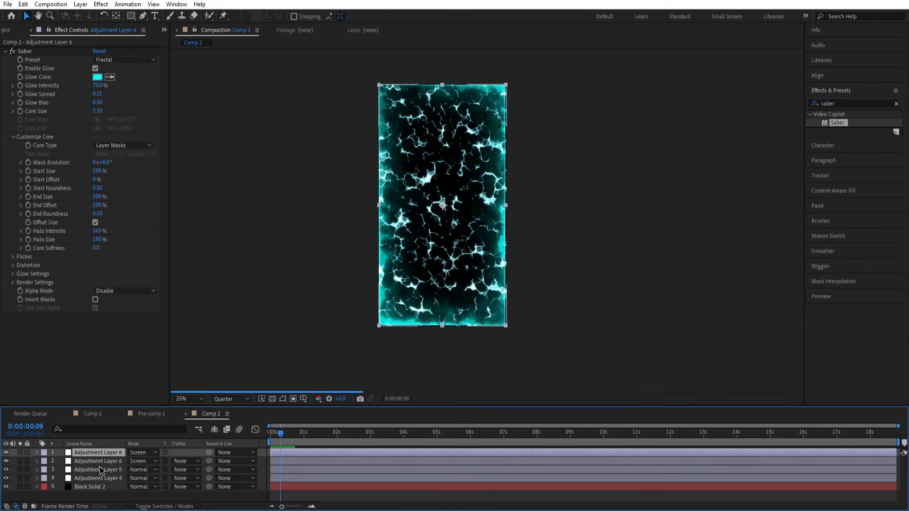
drag(505, 86, 509, 88)
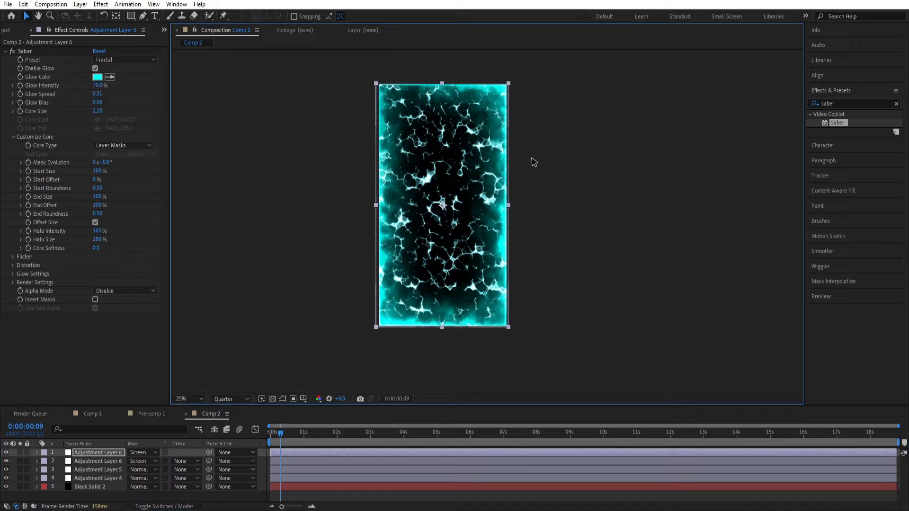
key(space)
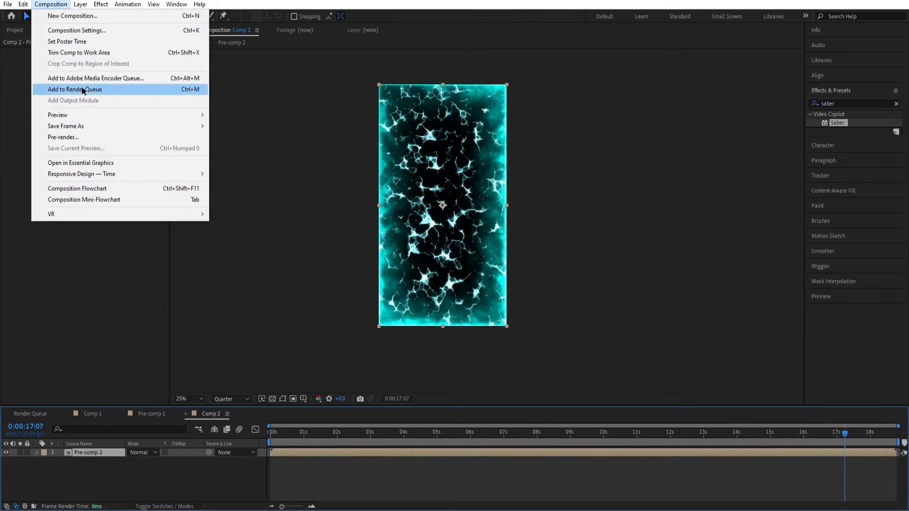
Add Comp 2 to the render queue, set its output module to PNG Sequence and specify the output file.
click(71, 88)
click(85, 494)
click(411, 130)
click(409, 227)
click(418, 175)
click(411, 208)
click(414, 176)
click(410, 208)
click(519, 411)
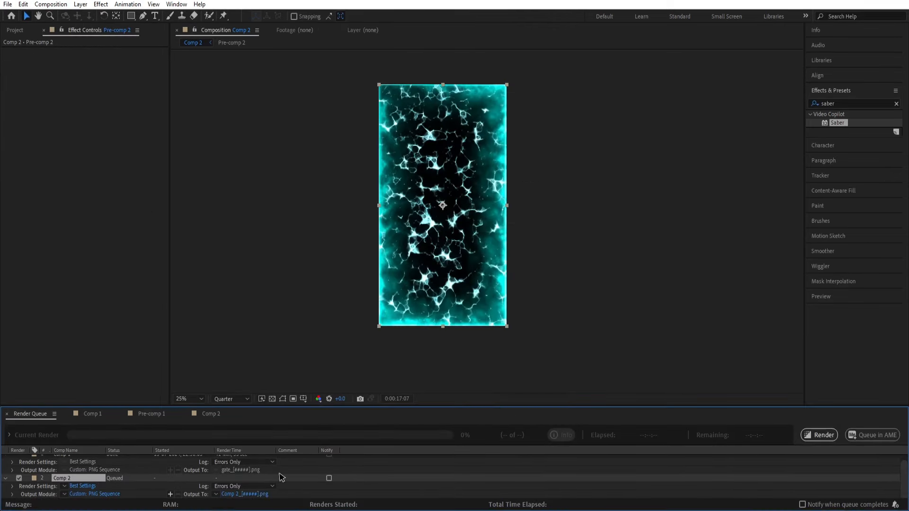
click(244, 494)
click(421, 292)
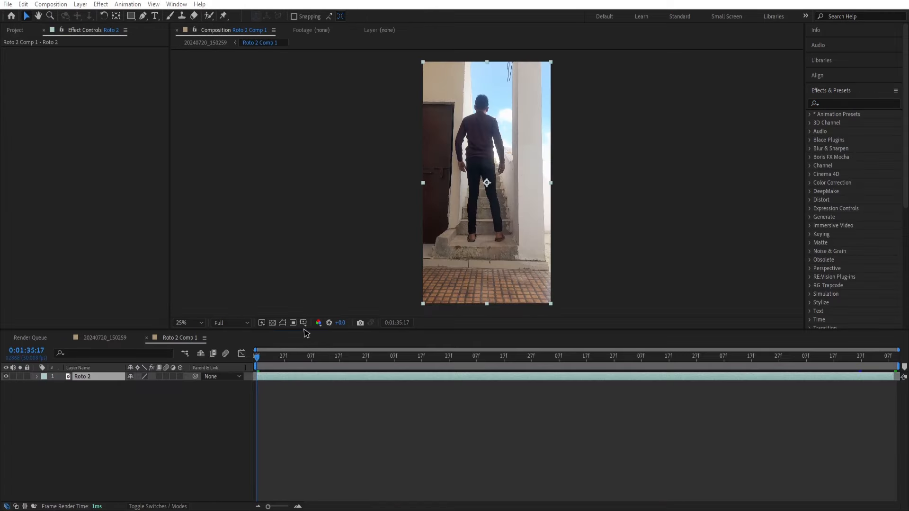
Open the Roto 2 layer with the Roto Brush tool and outline the man standing in front of the stairs.
drag(306, 332, 309, 351)
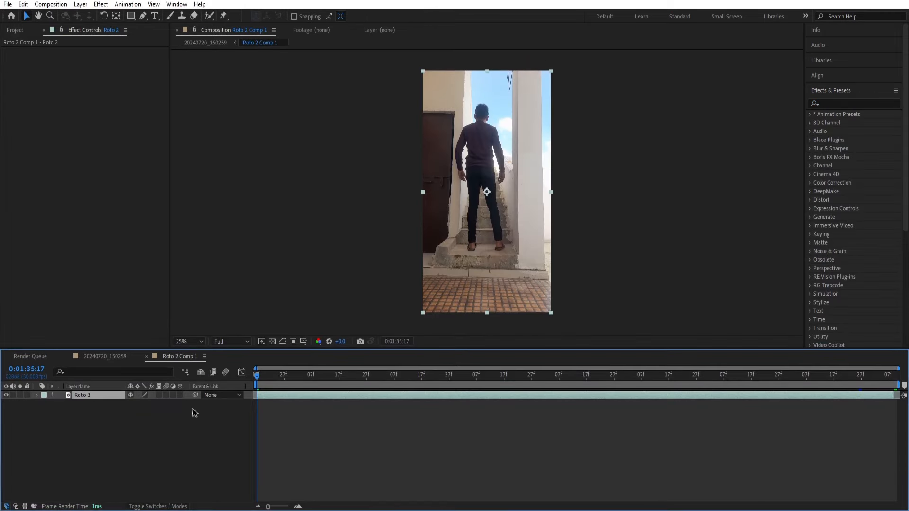
click(210, 17)
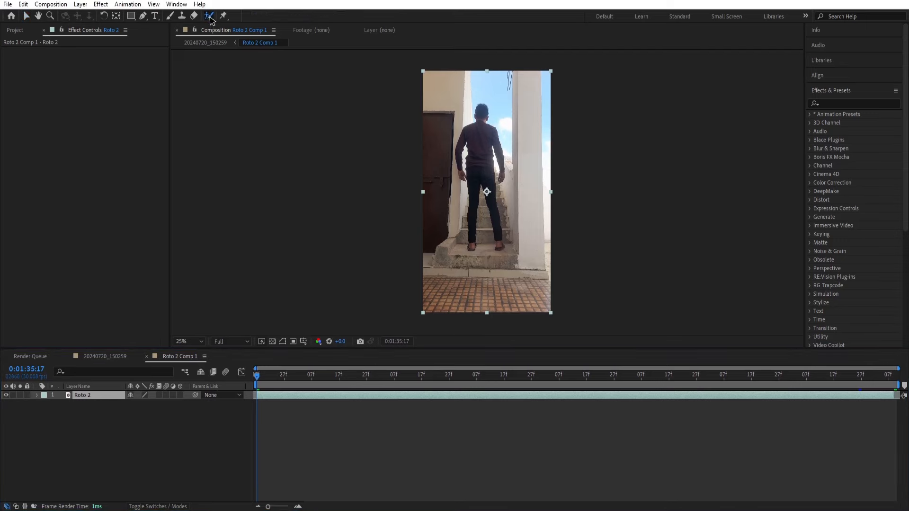
double_click(98, 397)
scroll(506, 213, up, 3)
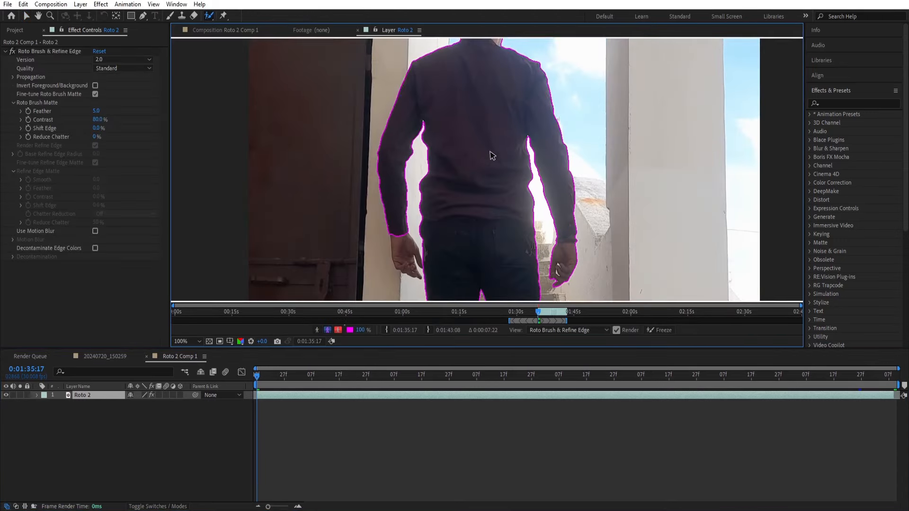
Check the Roto Brush outline of the man across the frames, then freeze the propagated matte.
mouse_move(491, 267)
middle_down()
mouse_move(529, 188)
mouse_move(518, 119)
mouse_move(524, 71)
mouse_move(554, 296)
middle_up()
scroll(529, 188, down, 1)
scroll(525, 118, up, 1)
scroll(544, 190, down, 1)
key(Page_Down)
scroll(537, 161, up, 1)
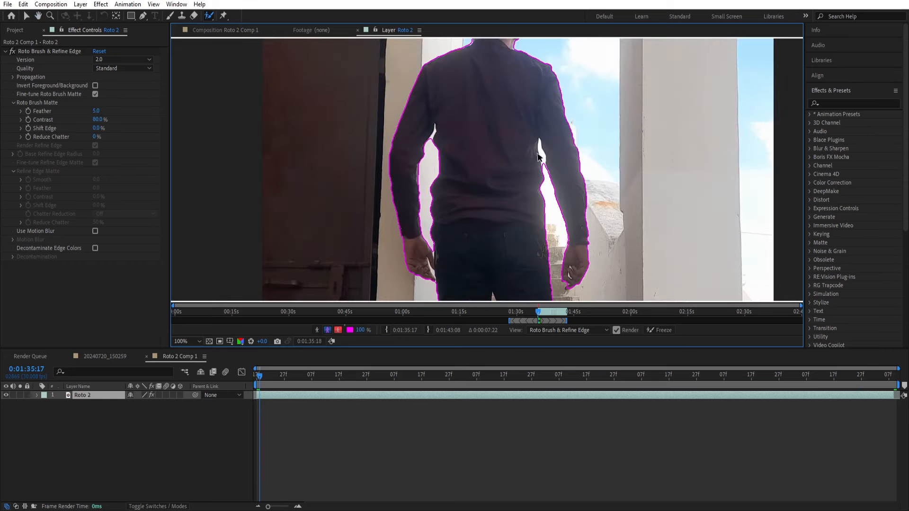
scroll(431, 140, up, 1)
scroll(487, 201, down, 2)
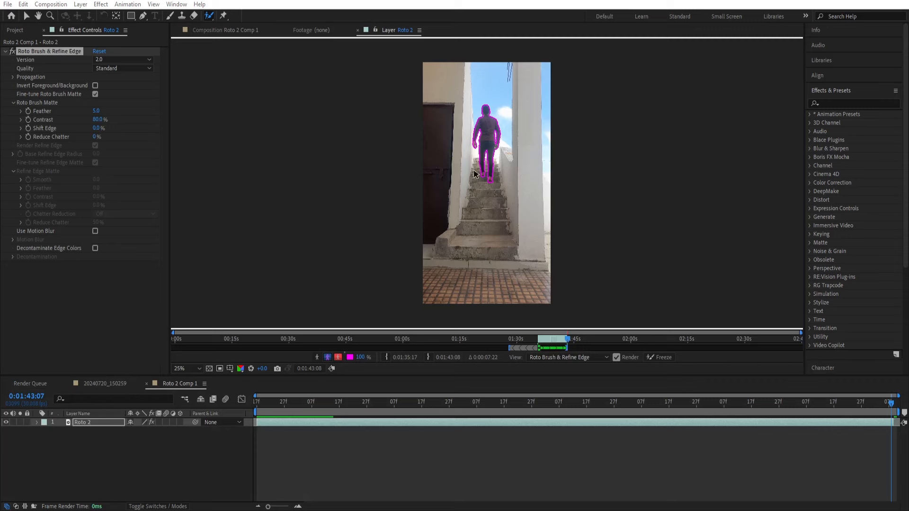
click(661, 359)
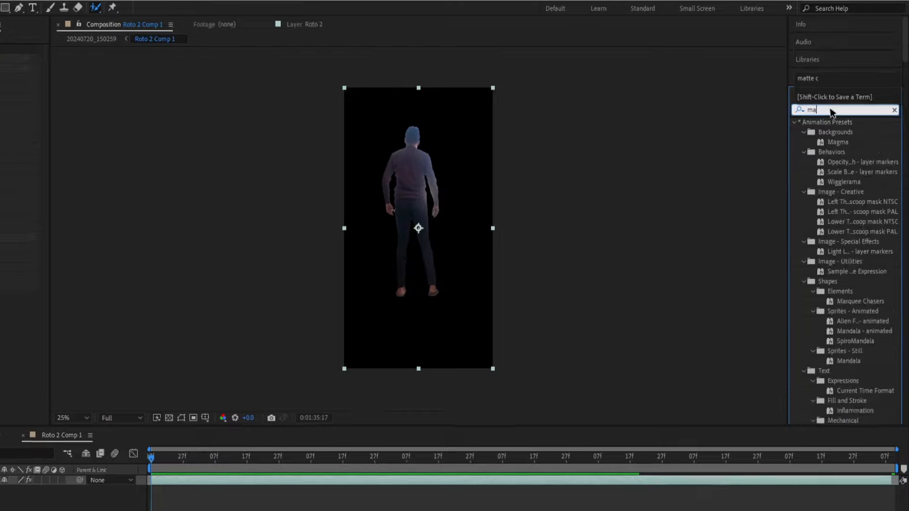
Apply the Matte Choker effect to the Roto 2 layer and pre-compose the layer.
text(matte)
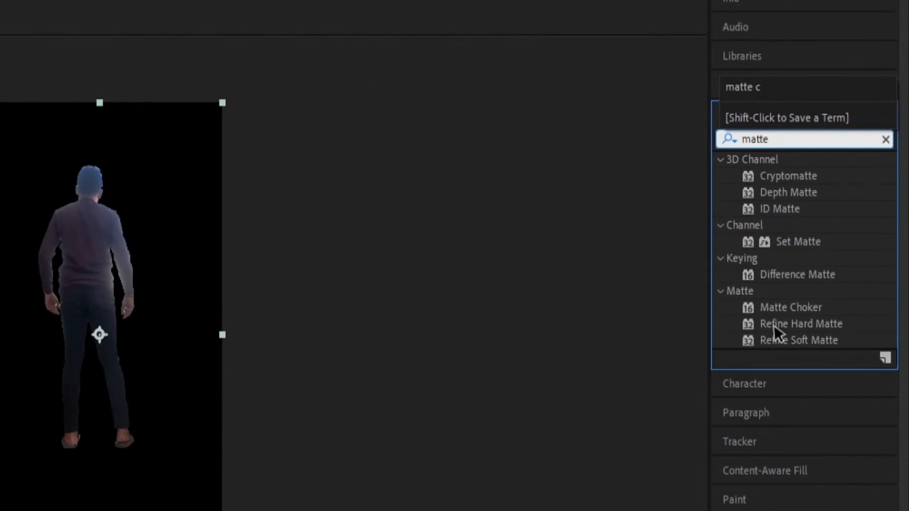
double_click(790, 307)
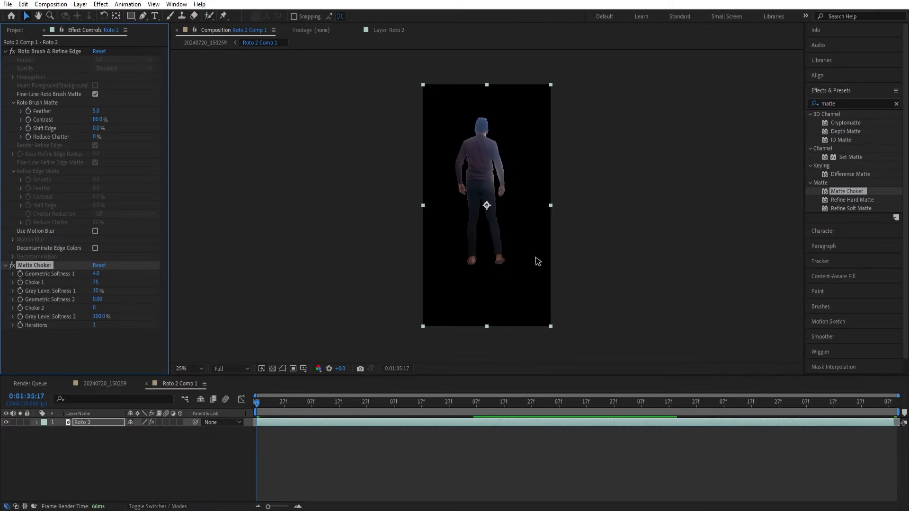
key(ctrl+shift+c)
key(Return)
Add Roto 2 Comp 1 to the render queue as a PNG Sequence with RGB + Alpha channels and start the render.
click(50, 4)
click(91, 89)
click(94, 469)
click(417, 175)
click(408, 187)
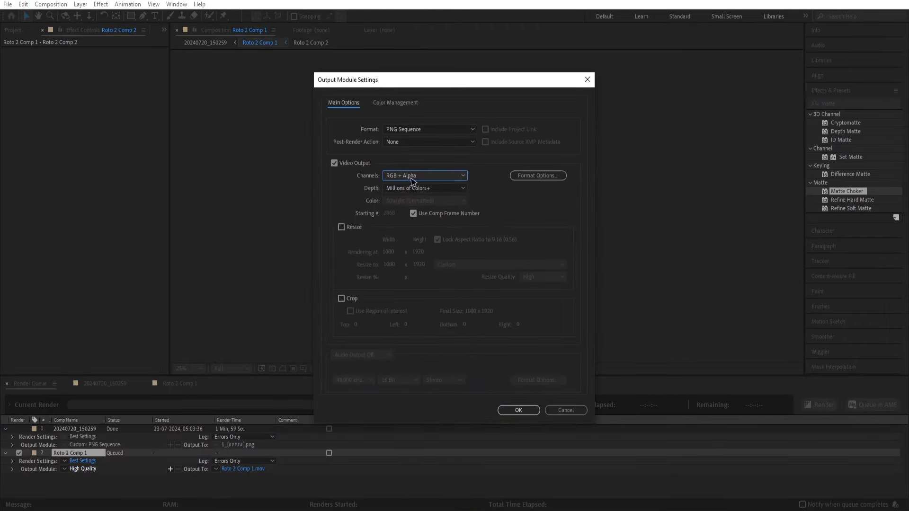
click(516, 410)
click(824, 405)
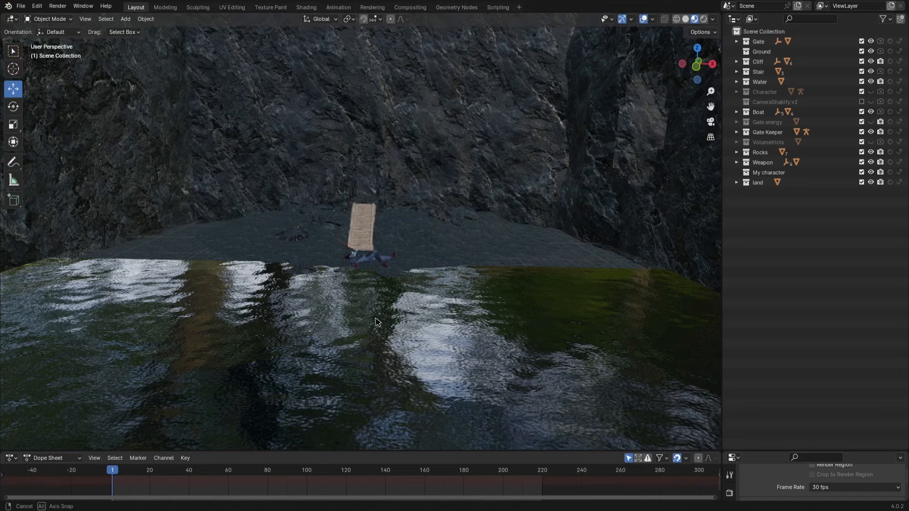
In Blender, import all PNG frames from the My Roto Sequence folder as one animated image plane.
middle_drag(377, 322, 258, 323)
key(shift+a)
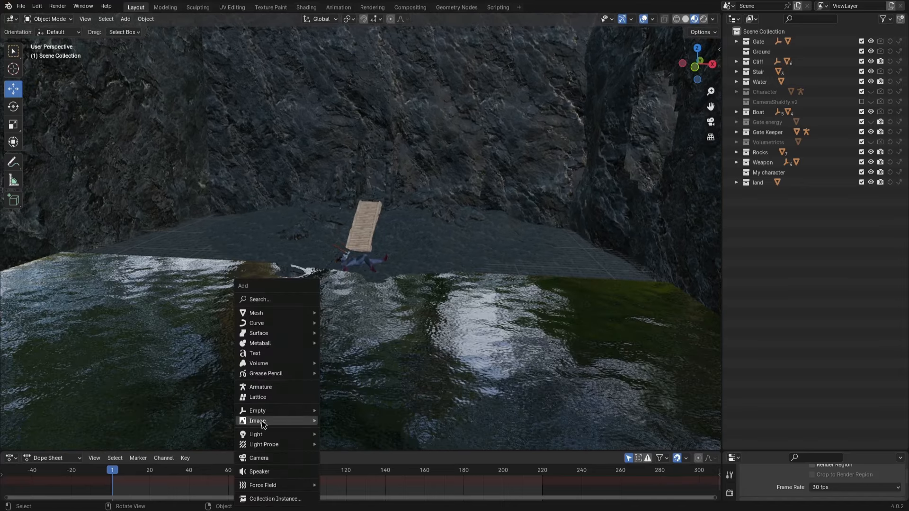
mouse_move(263, 424)
click(341, 444)
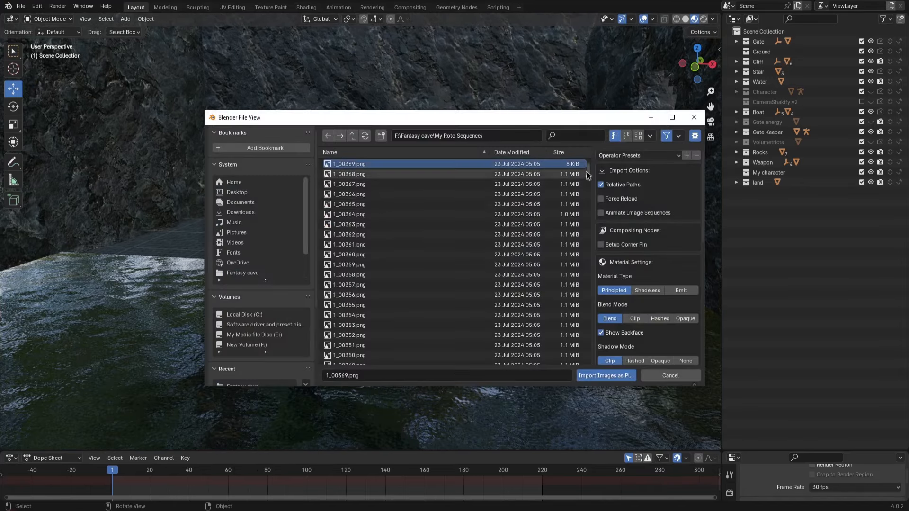
key(a)
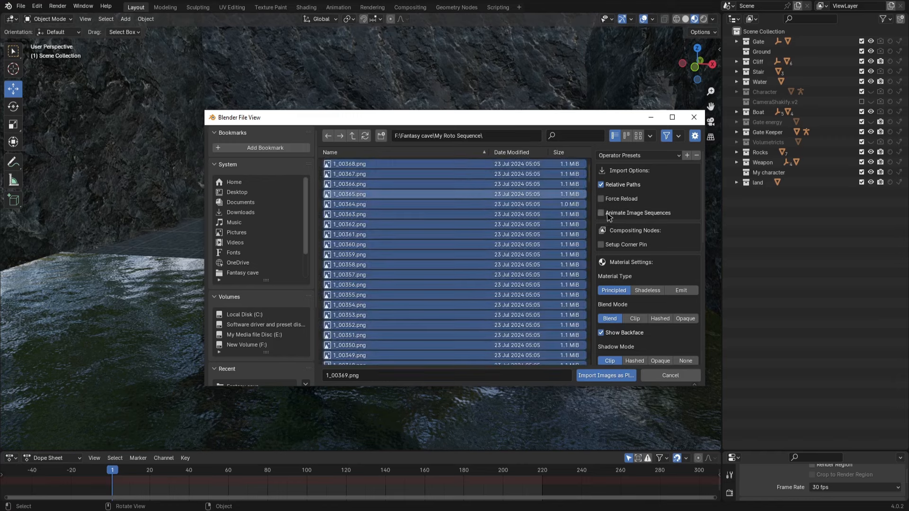
click(604, 376)
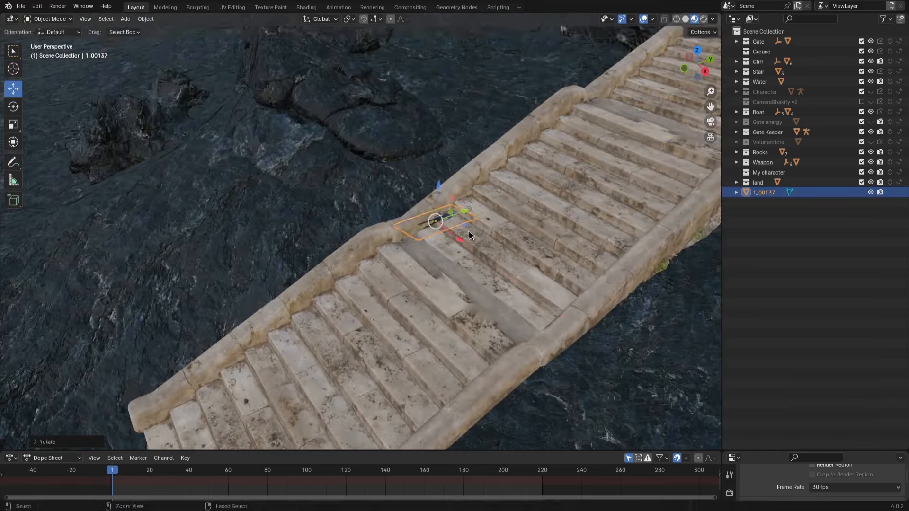
Rotate the imported character plane 90° about X, enlarge it and adjust its height on the stairs.
key(r)
key(x)
key(9)
key(0)
key(Return)
middle_drag(470, 235, 473, 232)
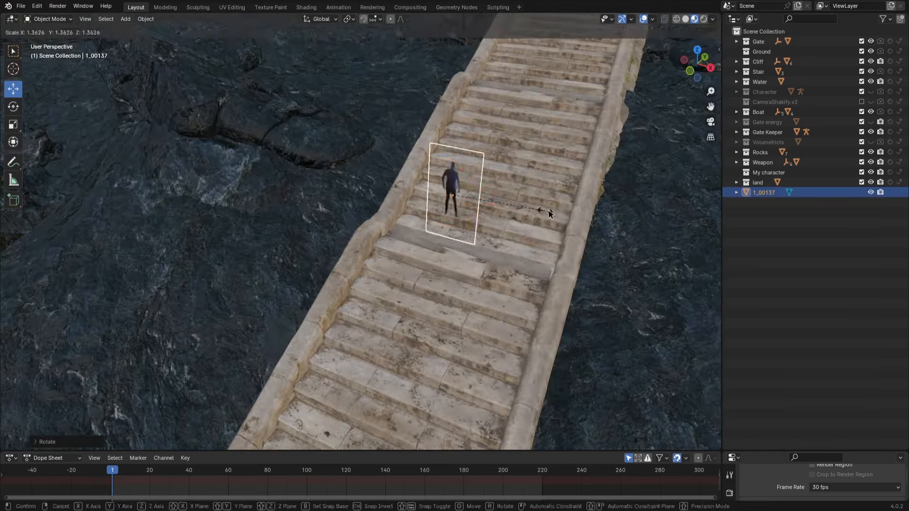
key(g)
key(z)
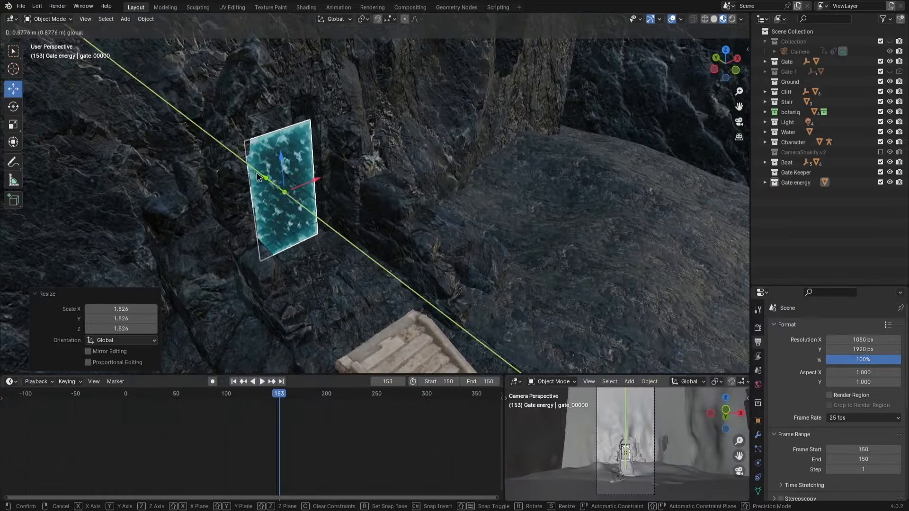
Move the cyan gate energy plane about 1.7 m along the Y axis toward the cliff wall.
drag(258, 177, 252, 172)
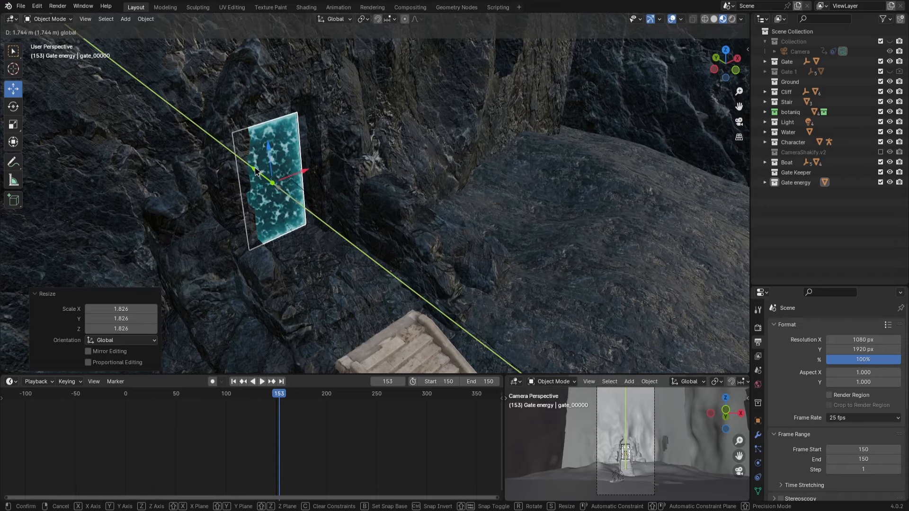
click(263, 198)
middle_drag(513, 192, 482, 168)
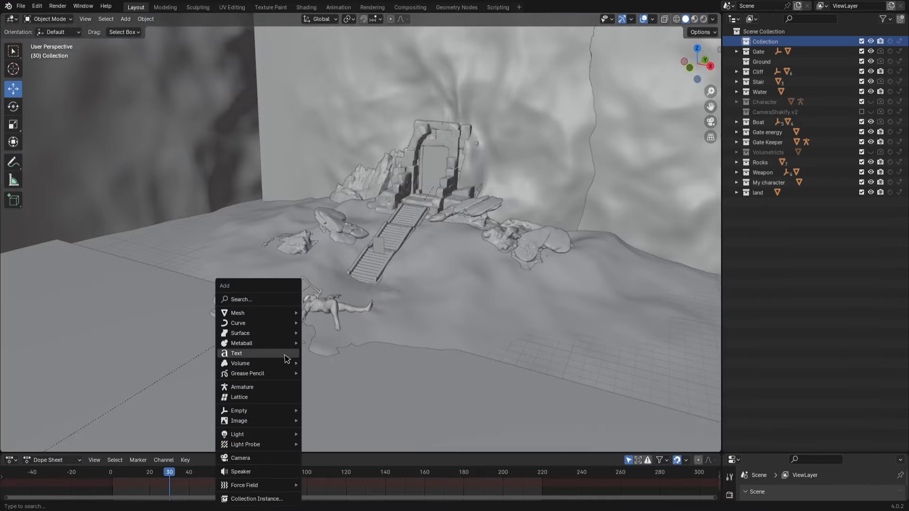
Add a camera behind the character plane on the stairs and rotate it upright toward the gate.
mouse_move(250, 447)
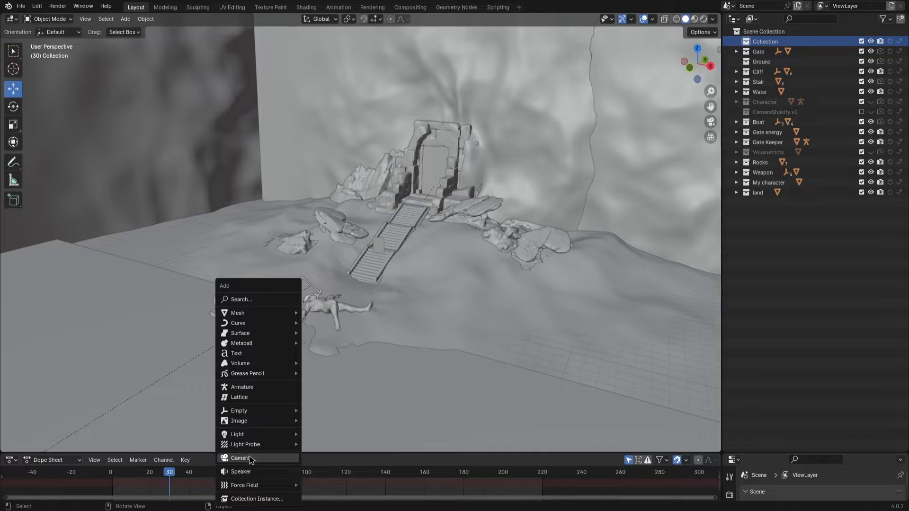
click(249, 458)
key(KP_Decimal)
key(r)
middle_drag(477, 281, 626, 296)
click(497, 230)
key(KP_1)
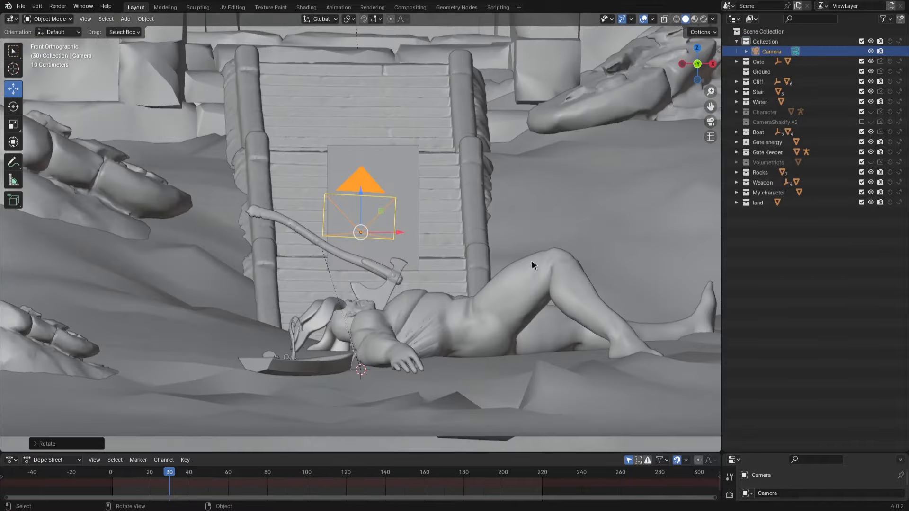
scroll(467, 254, up, 5)
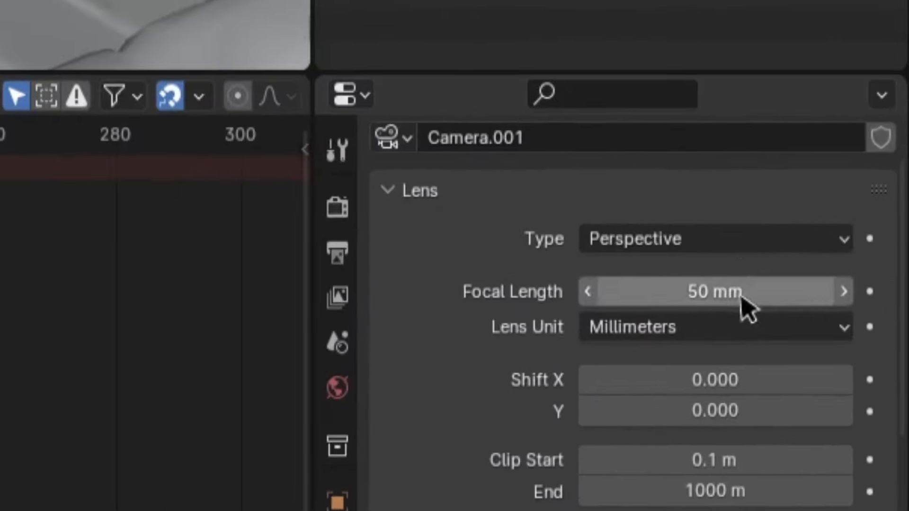
Set the camera's focal length to 24 mm and keyframe its location, rotation, scale and custom properties at frame 30.
double_click(729, 298)
text(24)
key(Return)
key(i)
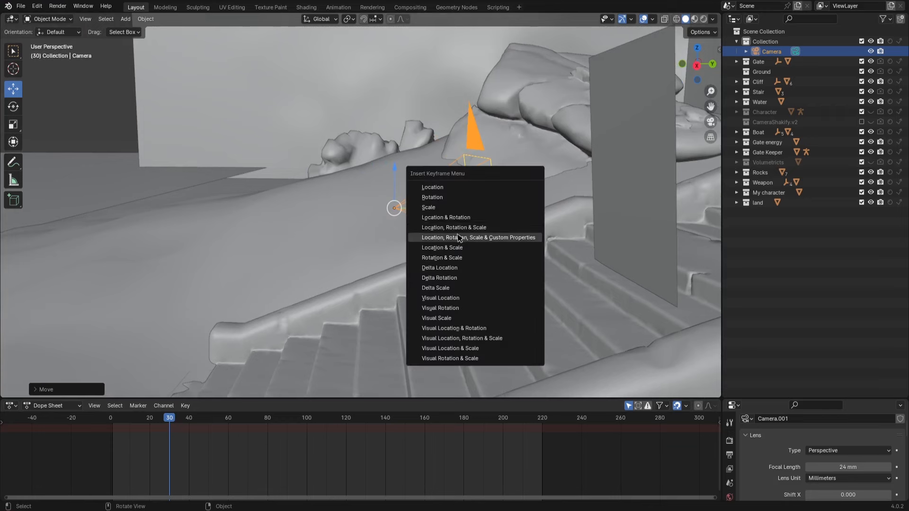
click(458, 238)
Move the camera back over the water at frame 200, keyframe it and preview the animation through the camera.
drag(187, 418, 503, 418)
middle_drag(503, 331, 459, 215)
key(g)
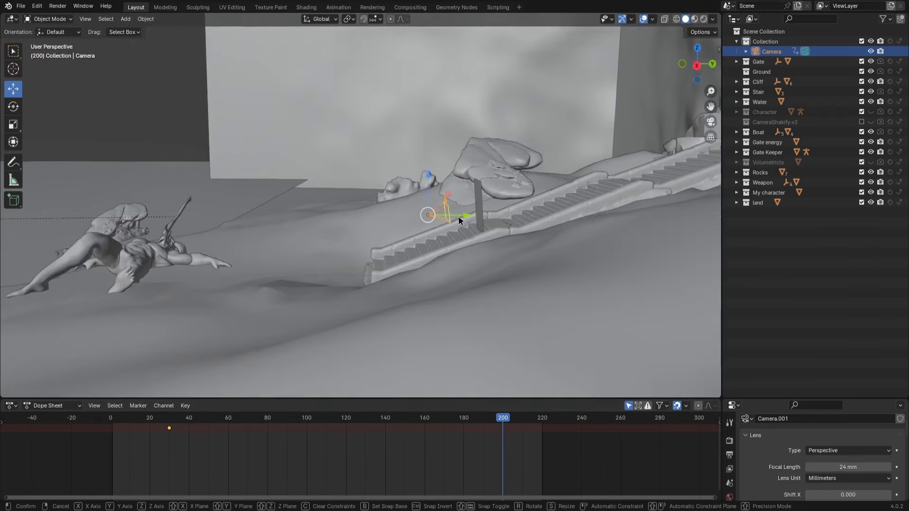
drag(459, 217, 199, 220)
shift+middle_drag(199, 221, 455, 246)
drag(434, 231, 149, 252)
middle_drag(156, 256, 240, 274)
key(i)
click(241, 274)
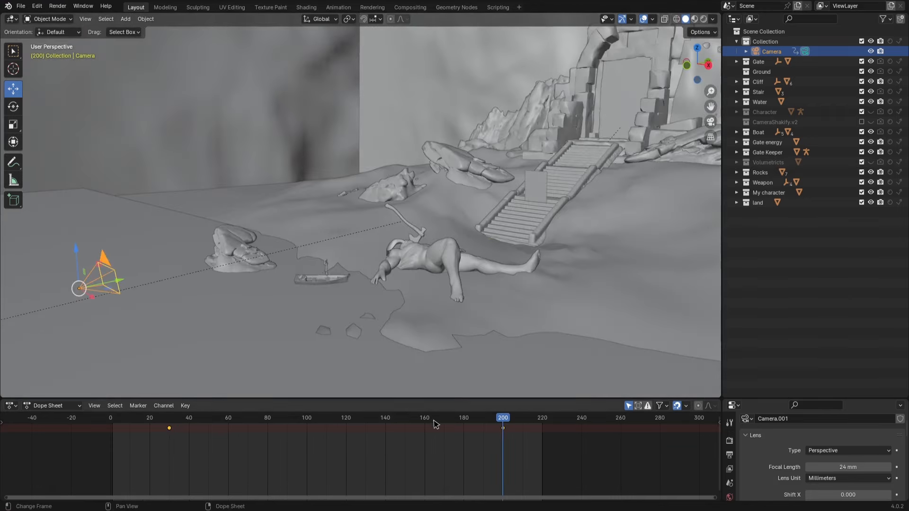
key(KP_0)
drag(436, 426, 497, 509)
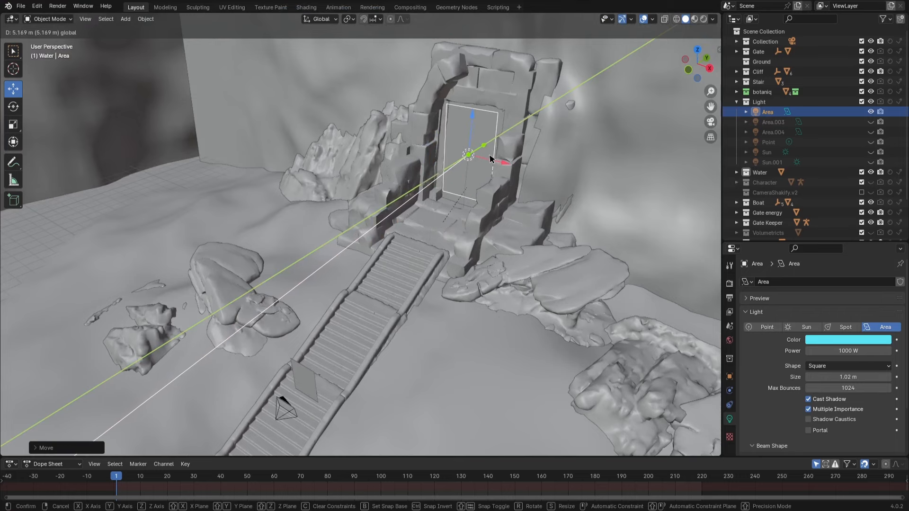
Place the 1000 W cyan area light in the gate doorway and inspect the smaller area lights around the character plane.
click(490, 158)
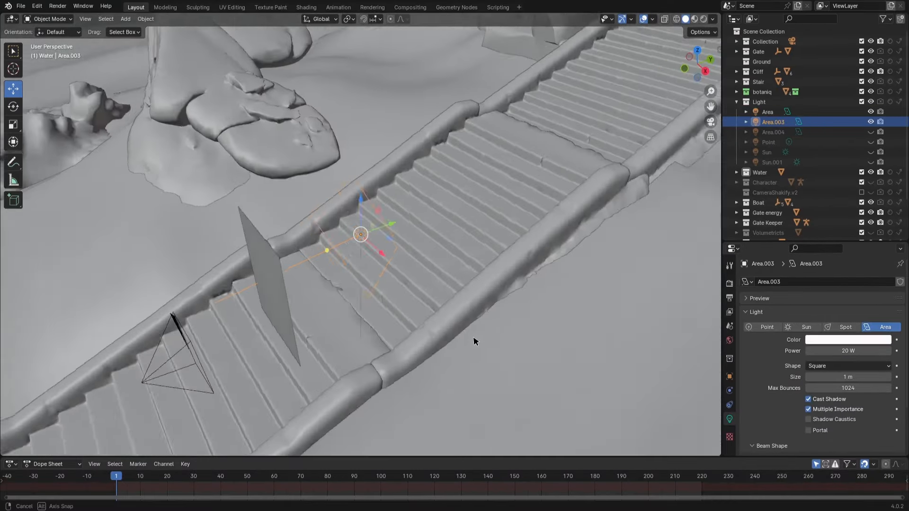
middle_drag(473, 337, 523, 318)
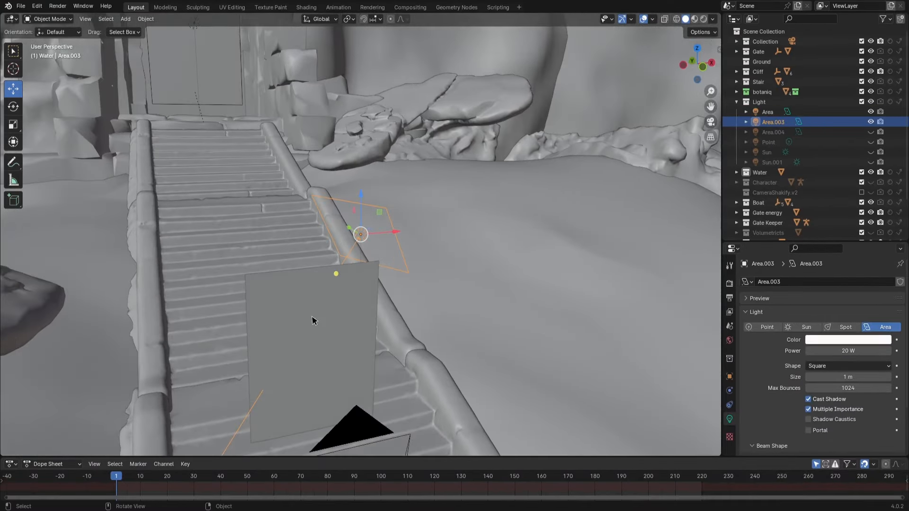
click(312, 321)
middle_drag(463, 305, 373, 272)
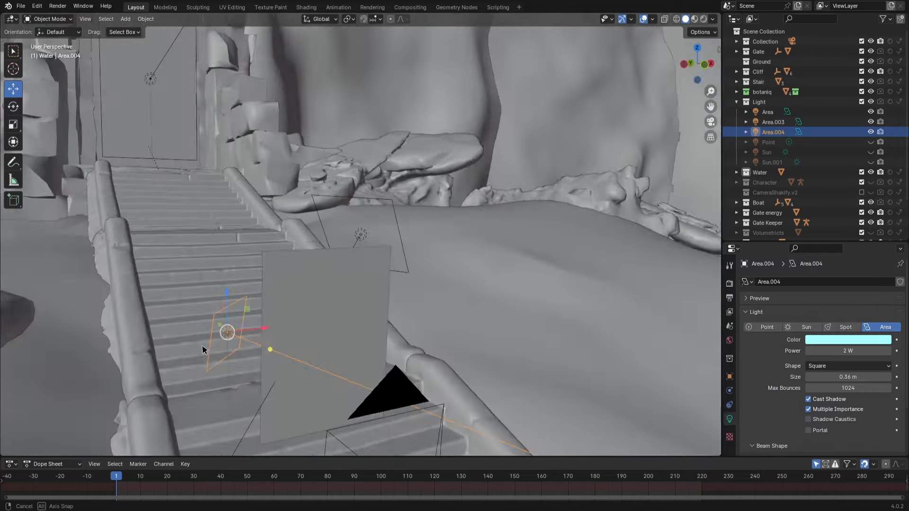
middle_drag(203, 347, 211, 311)
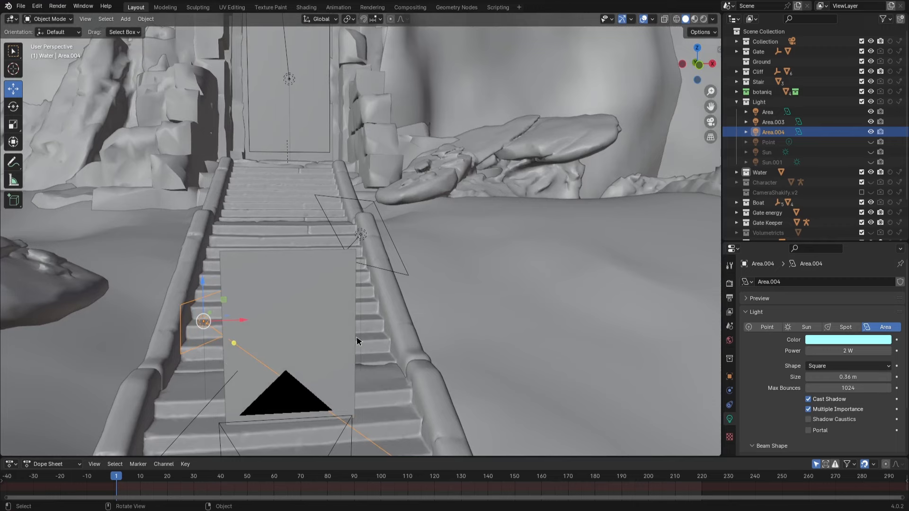
scroll(356, 338, down, 2)
scroll(373, 328, up, 1)
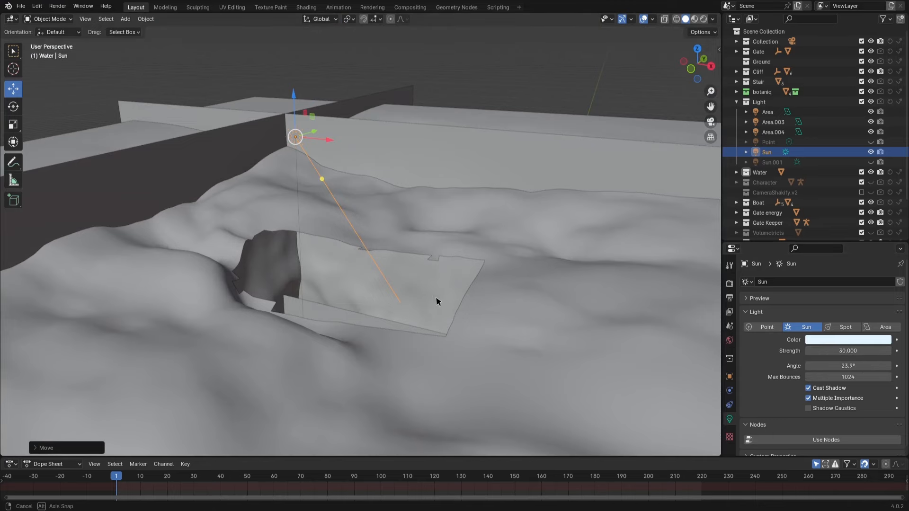
Inspect the sun light above the cave roof opening and lower the second sun light outside the cave's side wall.
middle_drag(436, 296, 406, 300)
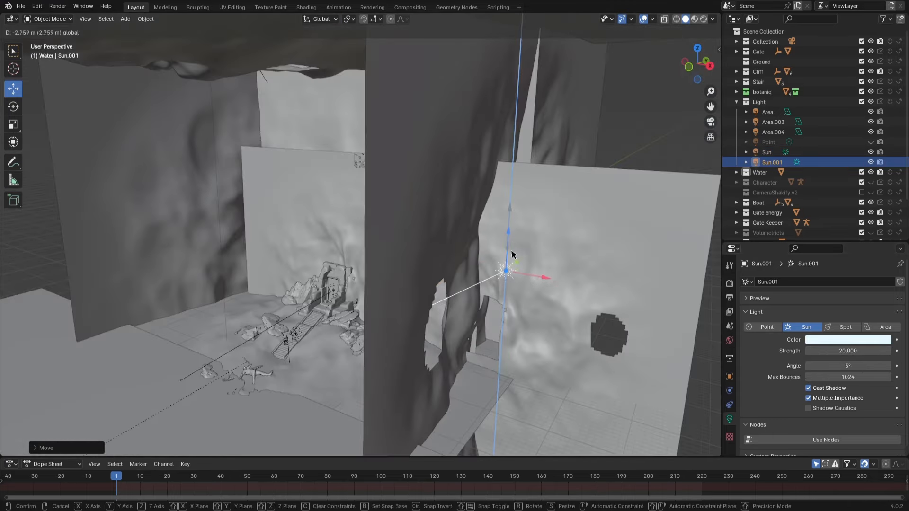
click(503, 273)
middle_drag(503, 273, 618, 350)
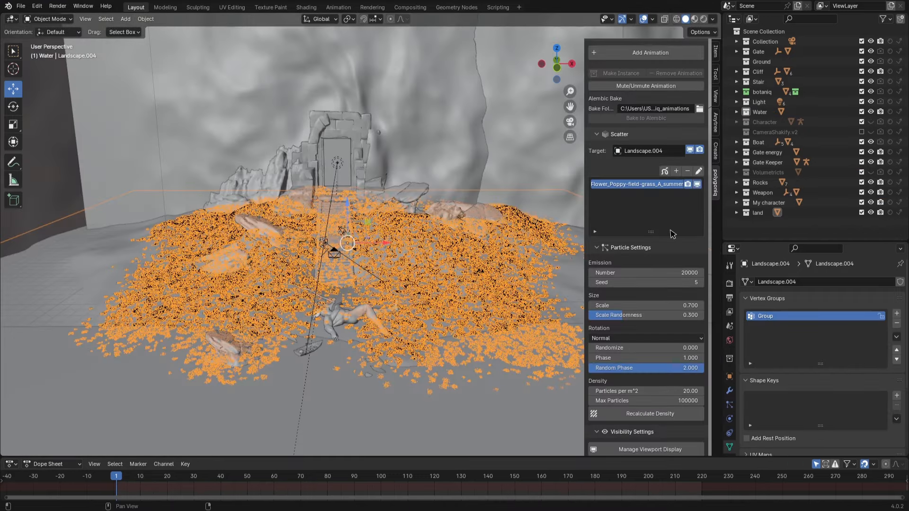
Close the scatter settings, deselect the landscape to examine the scattered grass and open the render options.
key(n)
click(766, 232)
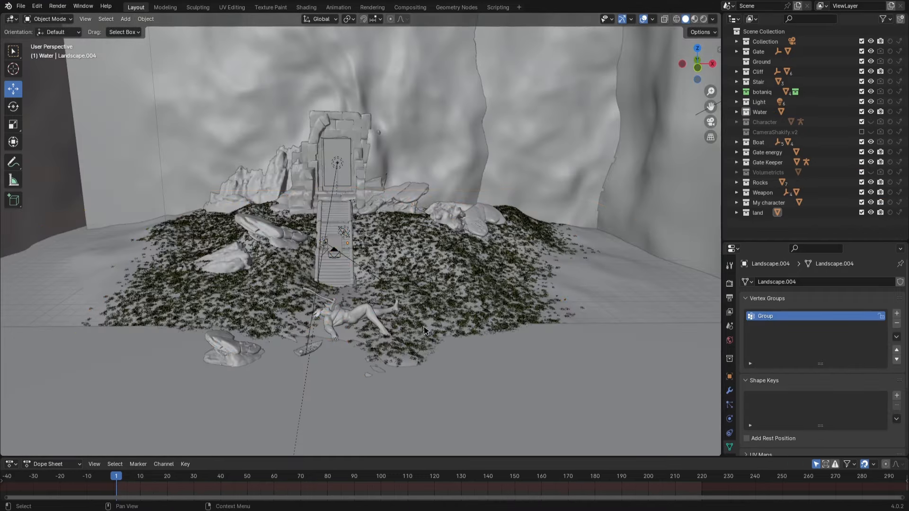
middle_drag(452, 329, 394, 207)
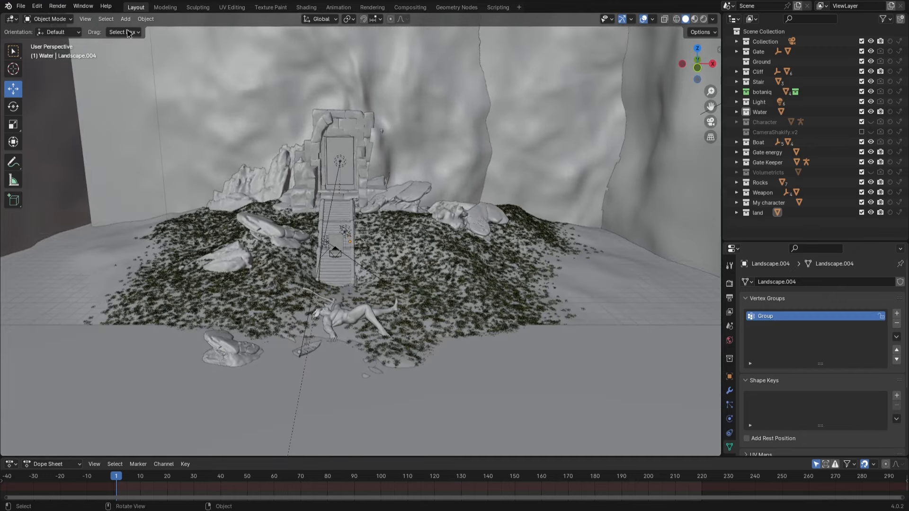
click(58, 6)
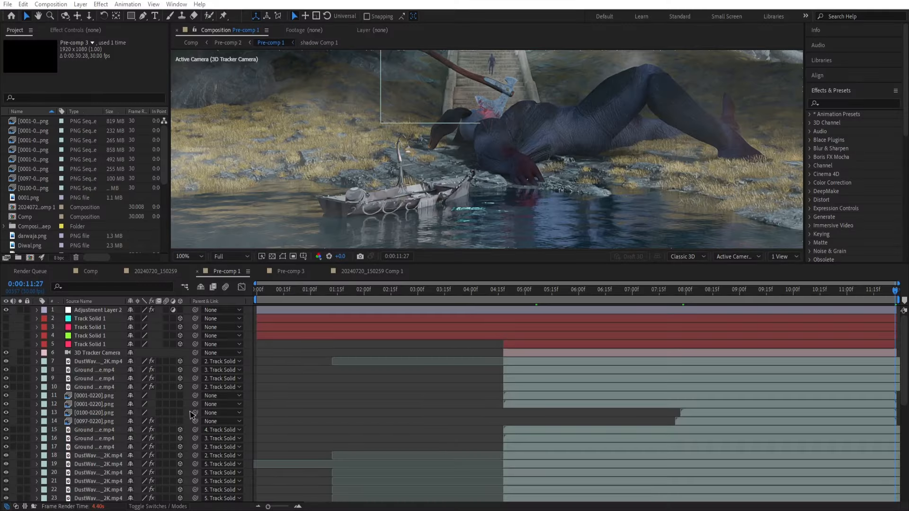
In After Effects, enlarge the timeline area and look through the layer stack of Pre-comp 1.
drag(432, 265, 437, 232)
scroll(113, 387, down, 4)
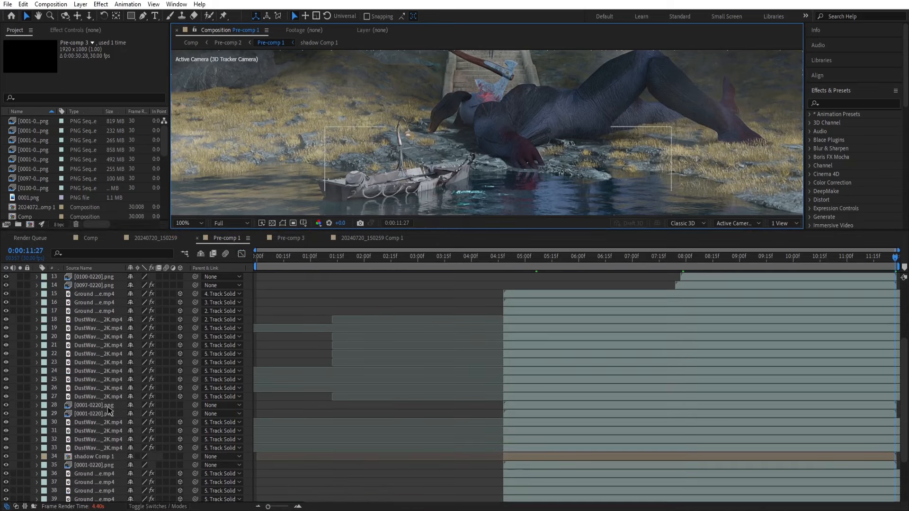
scroll(103, 436, down, 2)
scroll(103, 443, down, 1)
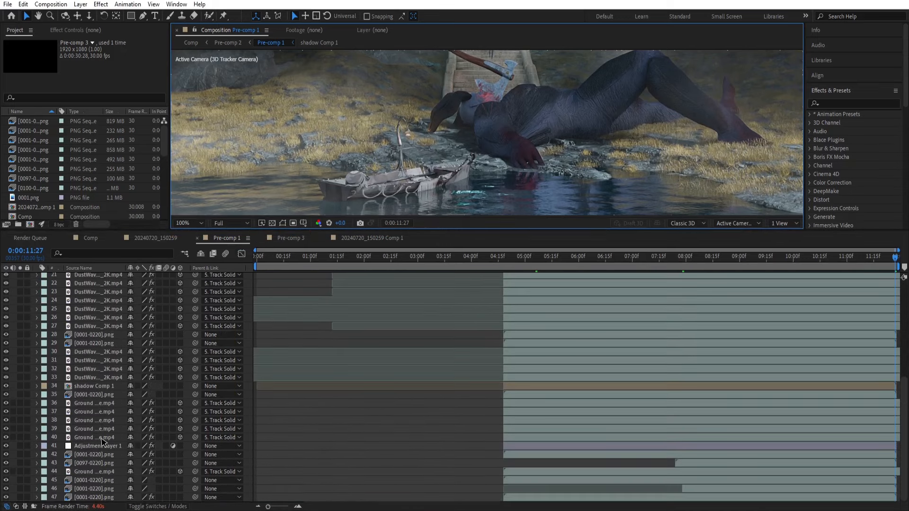
scroll(103, 442, up, 7)
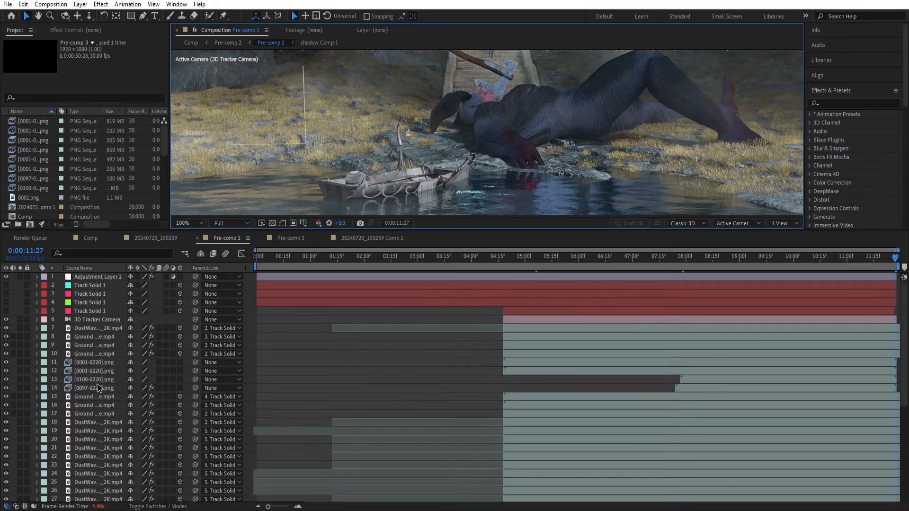
Enlarge the composition preview, zoom out to the whole frame and inspect the upper ground smoke and PNG sequence layers.
click(89, 329)
click(88, 346)
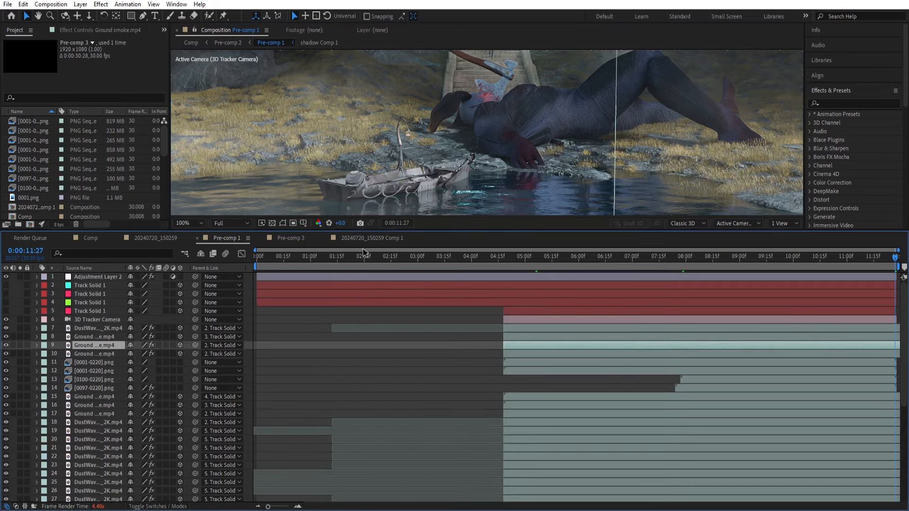
drag(396, 232, 396, 318)
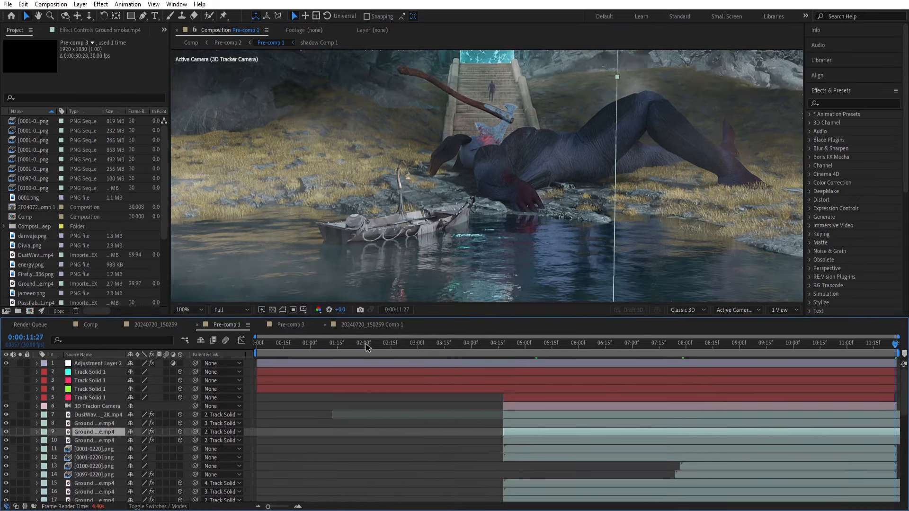
click(95, 449)
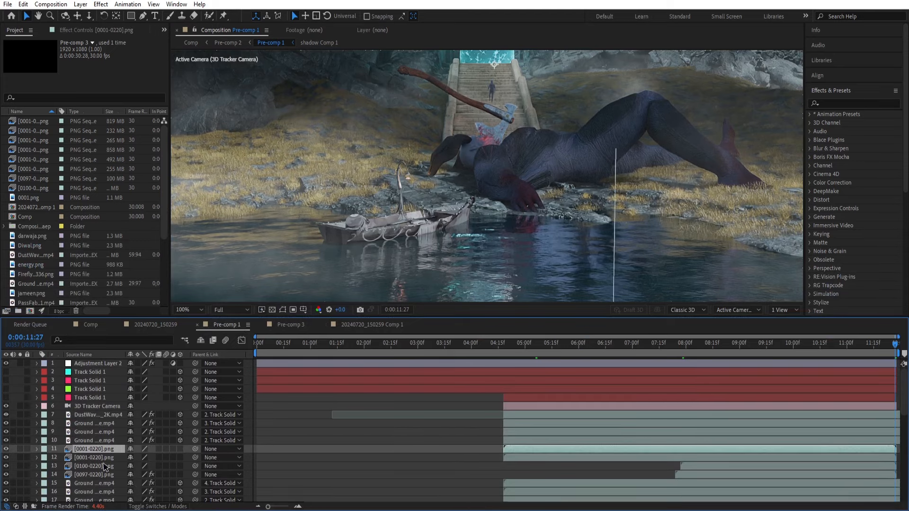
click(102, 474)
click(104, 484)
scroll(411, 244, down, 1)
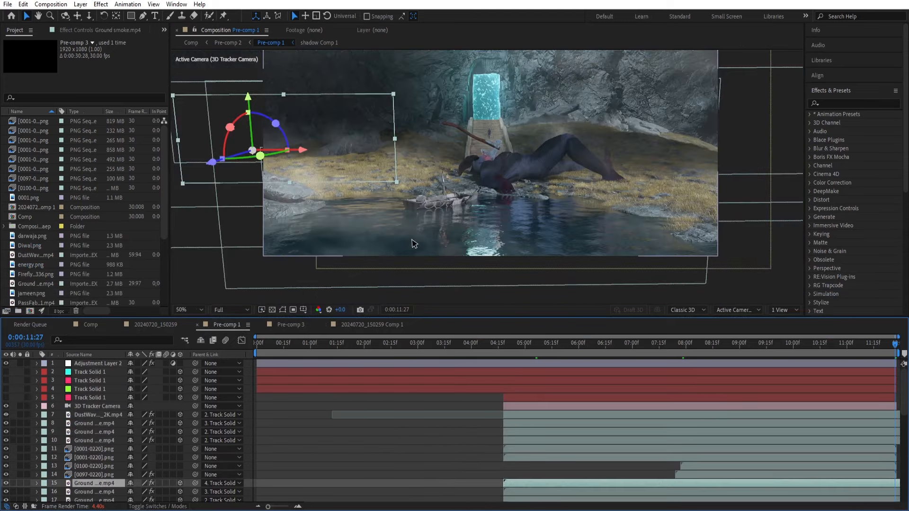
Examine the rendered PNG sequence layers and the ground smoke and dust wave layers beneath them in Pre-comp 1.
click(102, 467)
click(102, 450)
scroll(103, 451, down, 2)
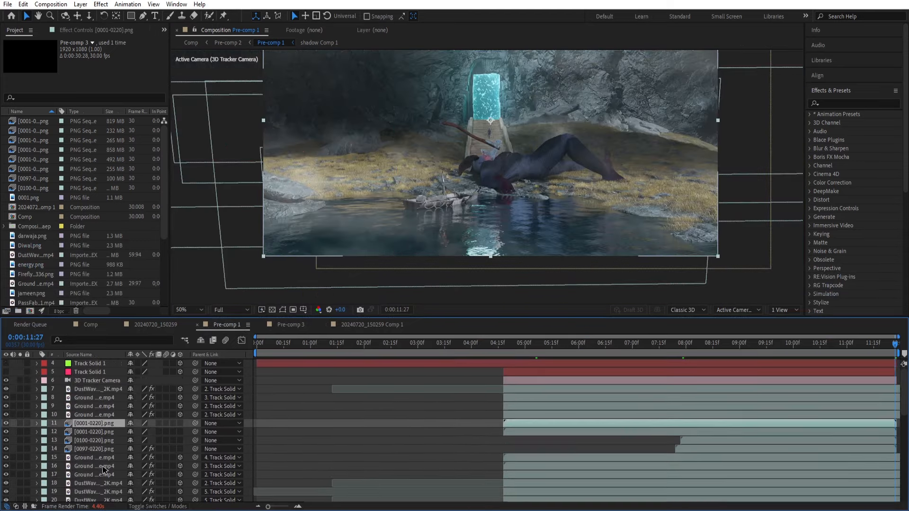
click(100, 458)
click(100, 448)
click(101, 433)
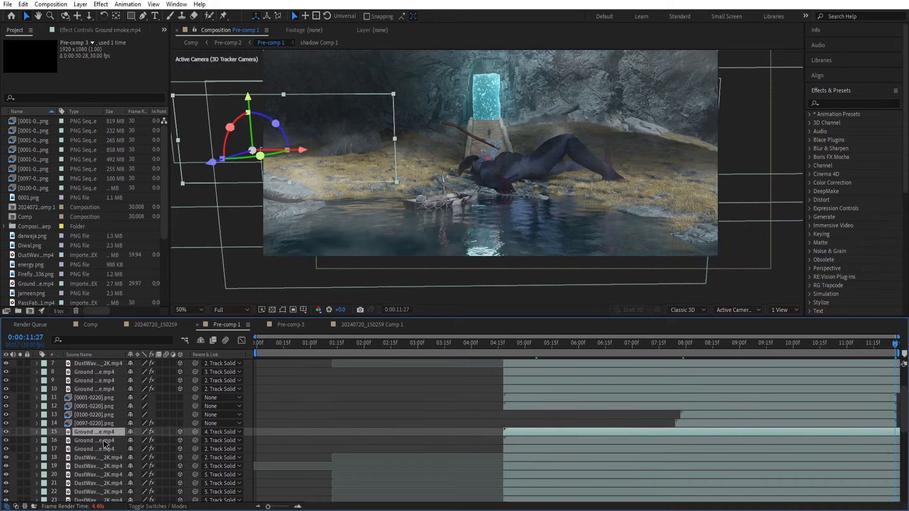
scroll(107, 450, down, 1)
click(114, 466)
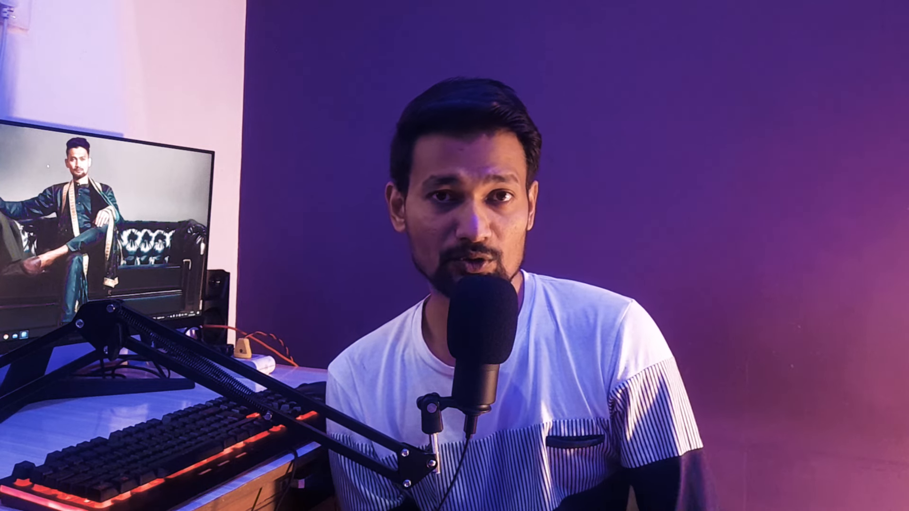